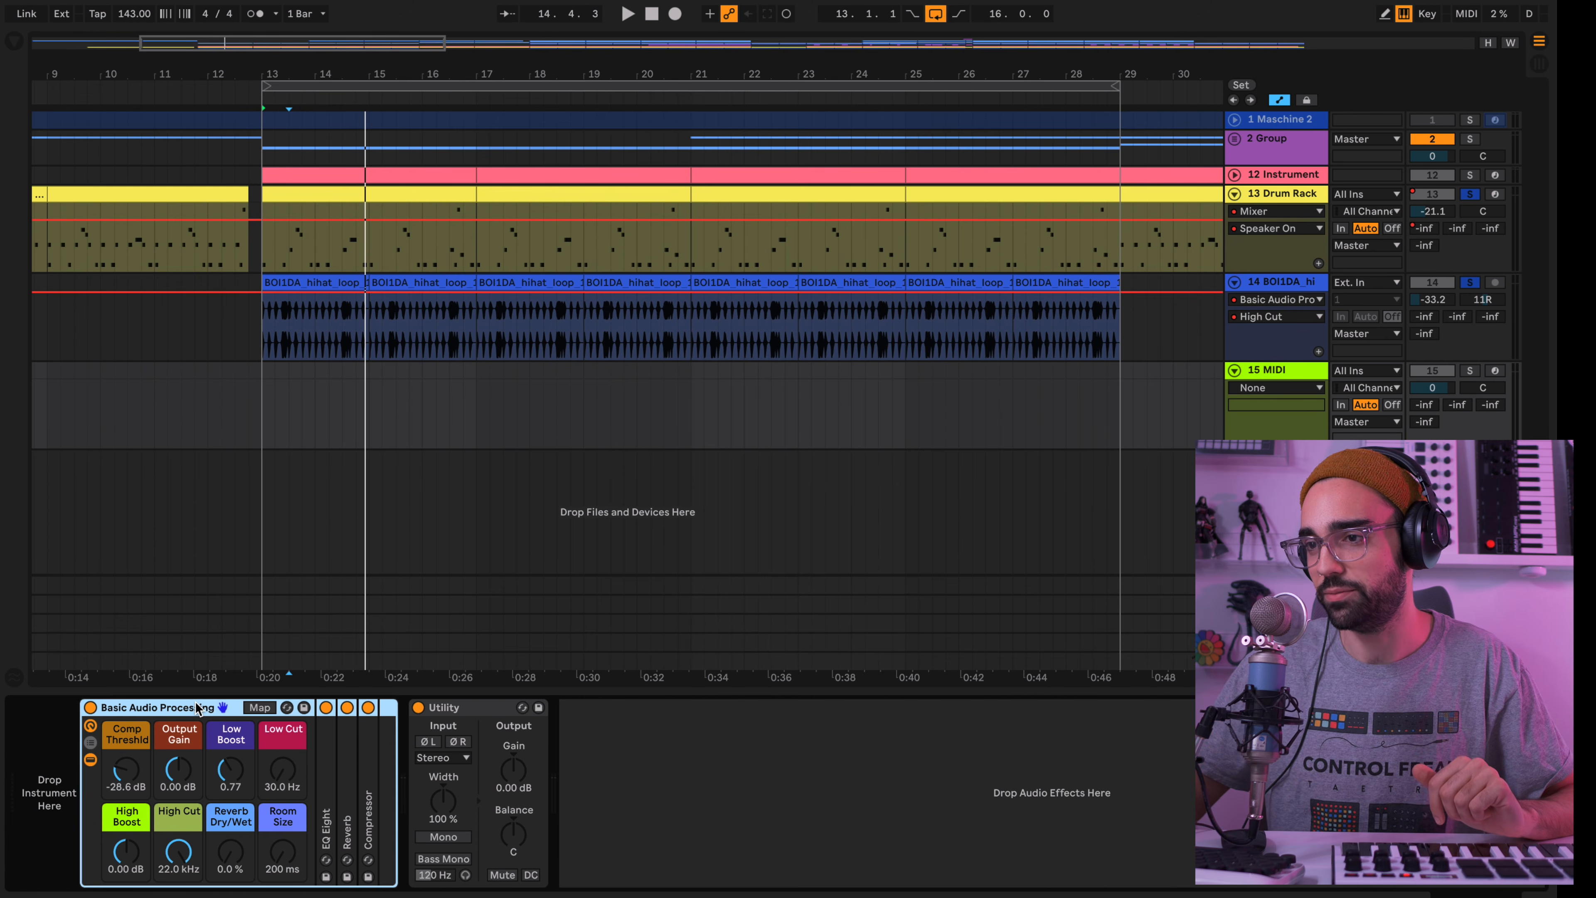
Replace the Basic Audio Processing rack and Utility on the 15 MIDI track with a Simpler instrument
{"action": "key", "text": "Delete"}
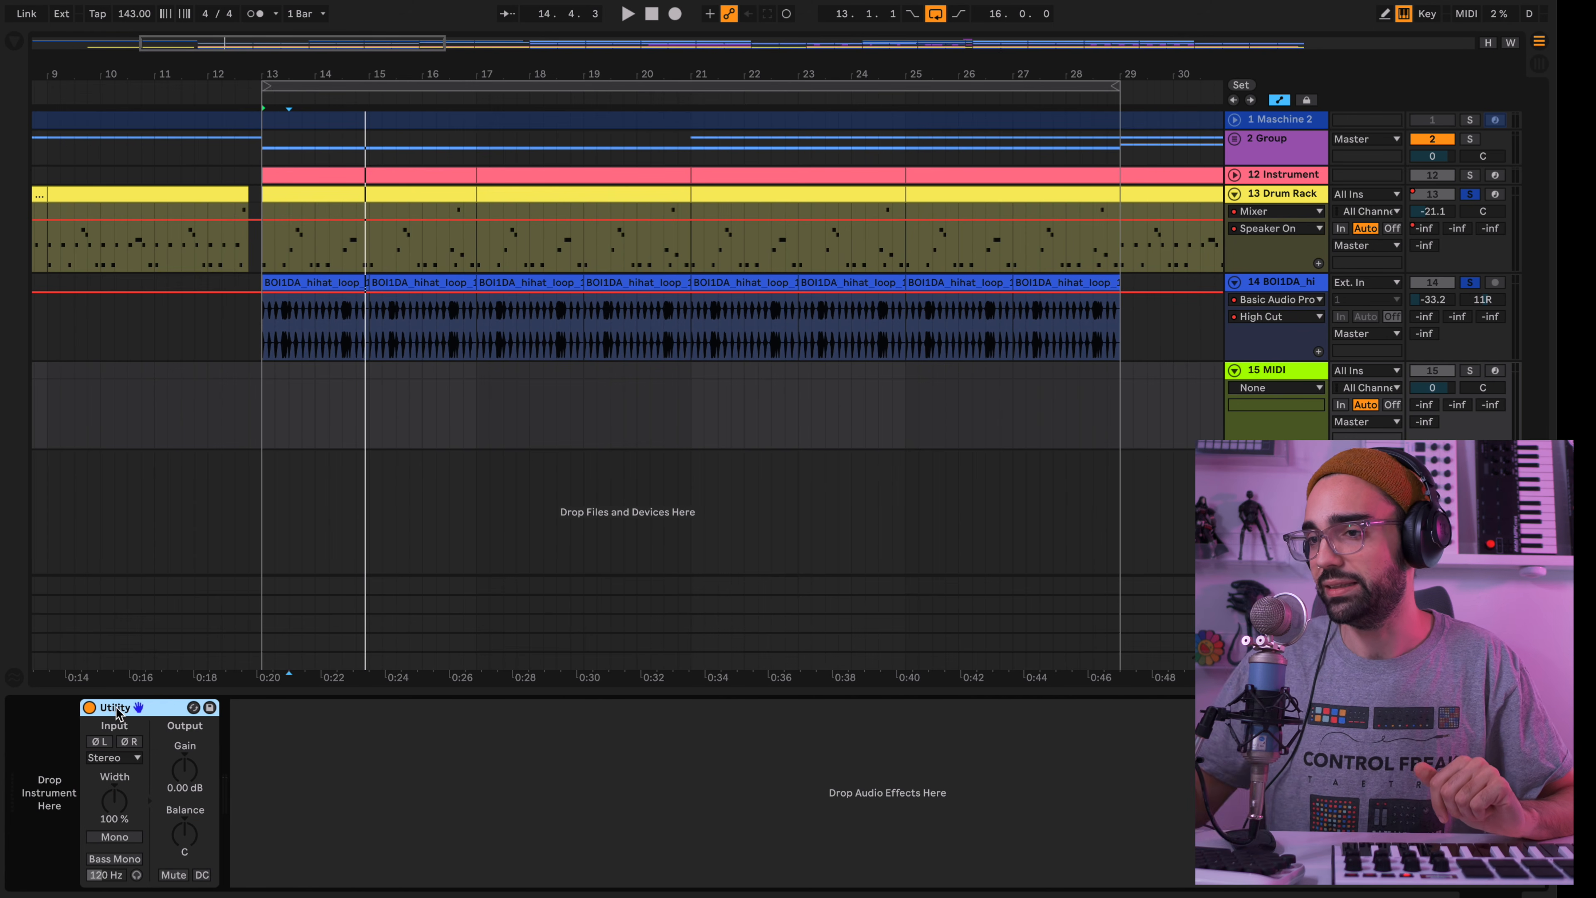
{"action": "key", "text": "Delete"}
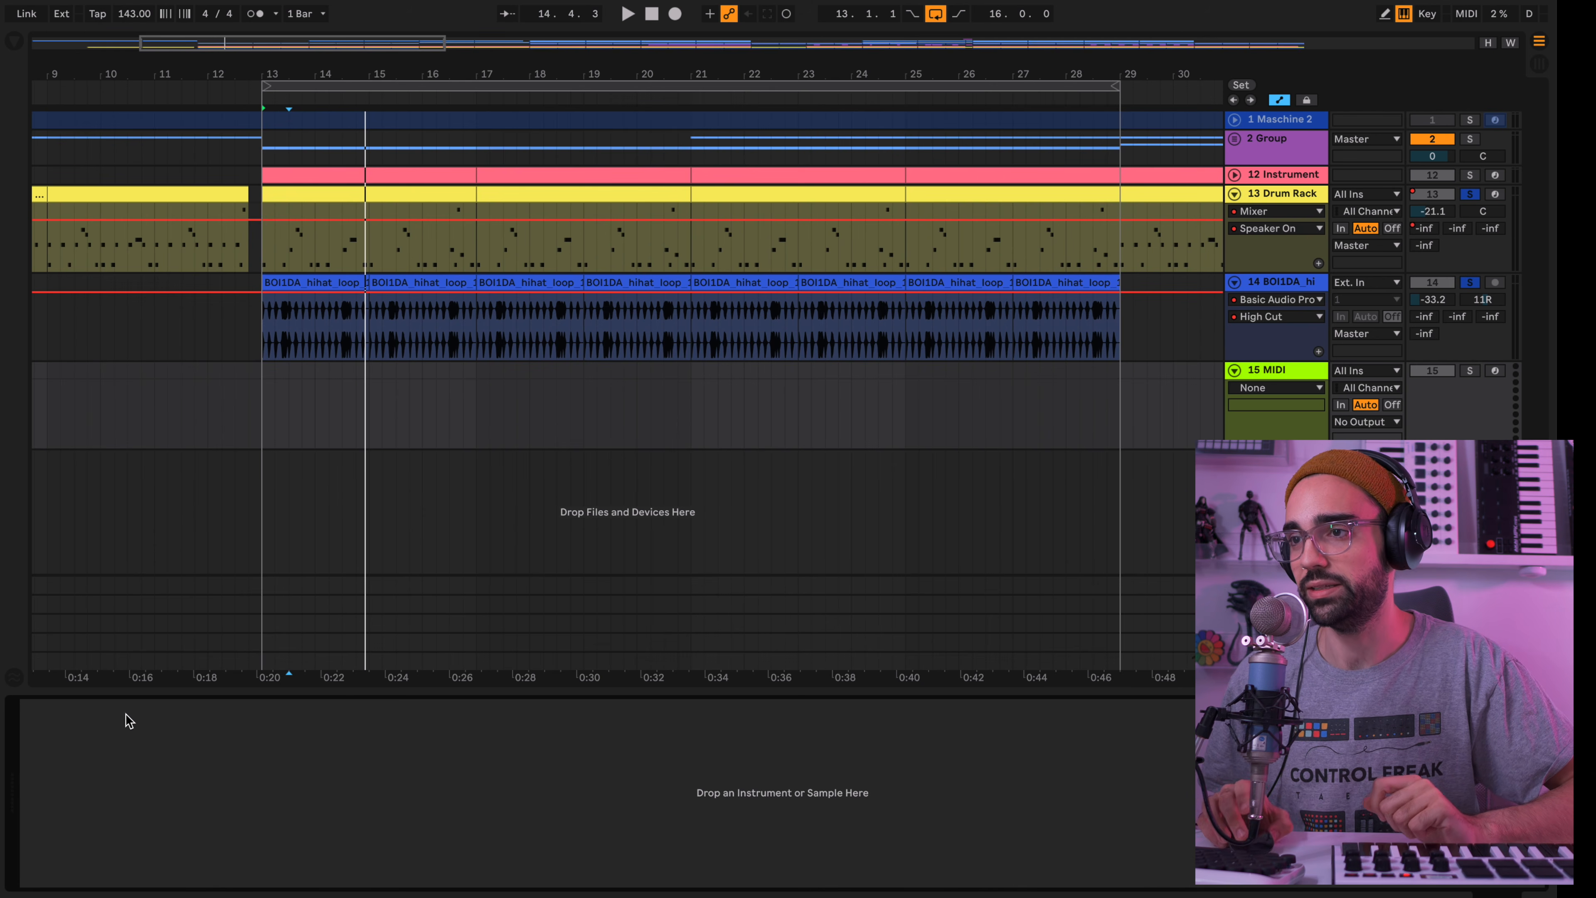
{"action": "left_click", "coordinate": [14, 44]}
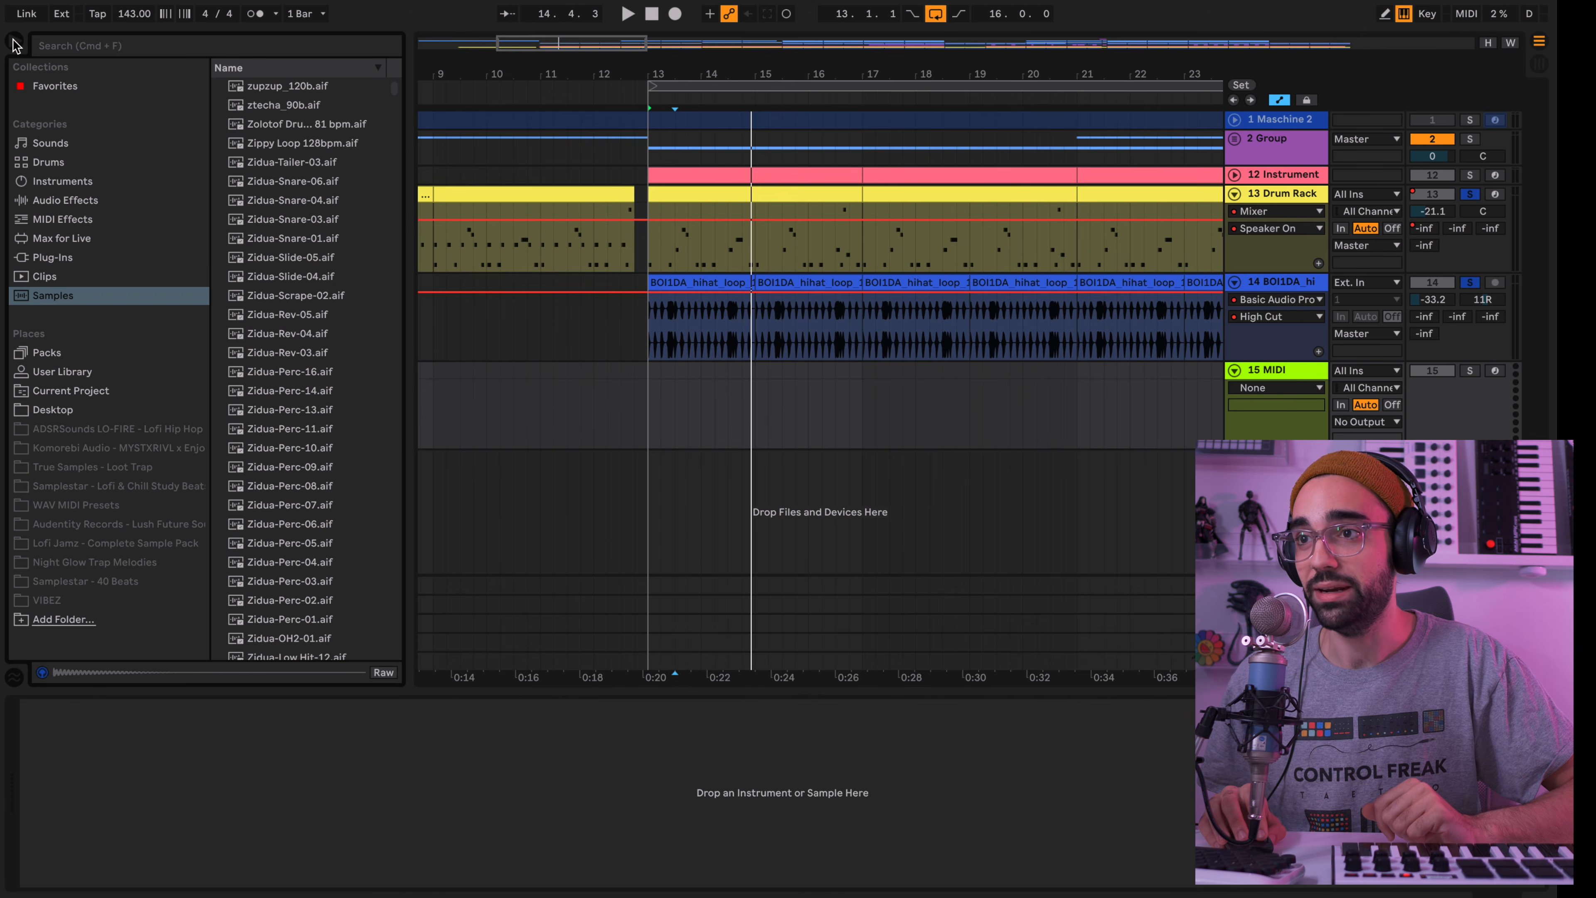
{"action": "left_click", "coordinate": [77, 184]}
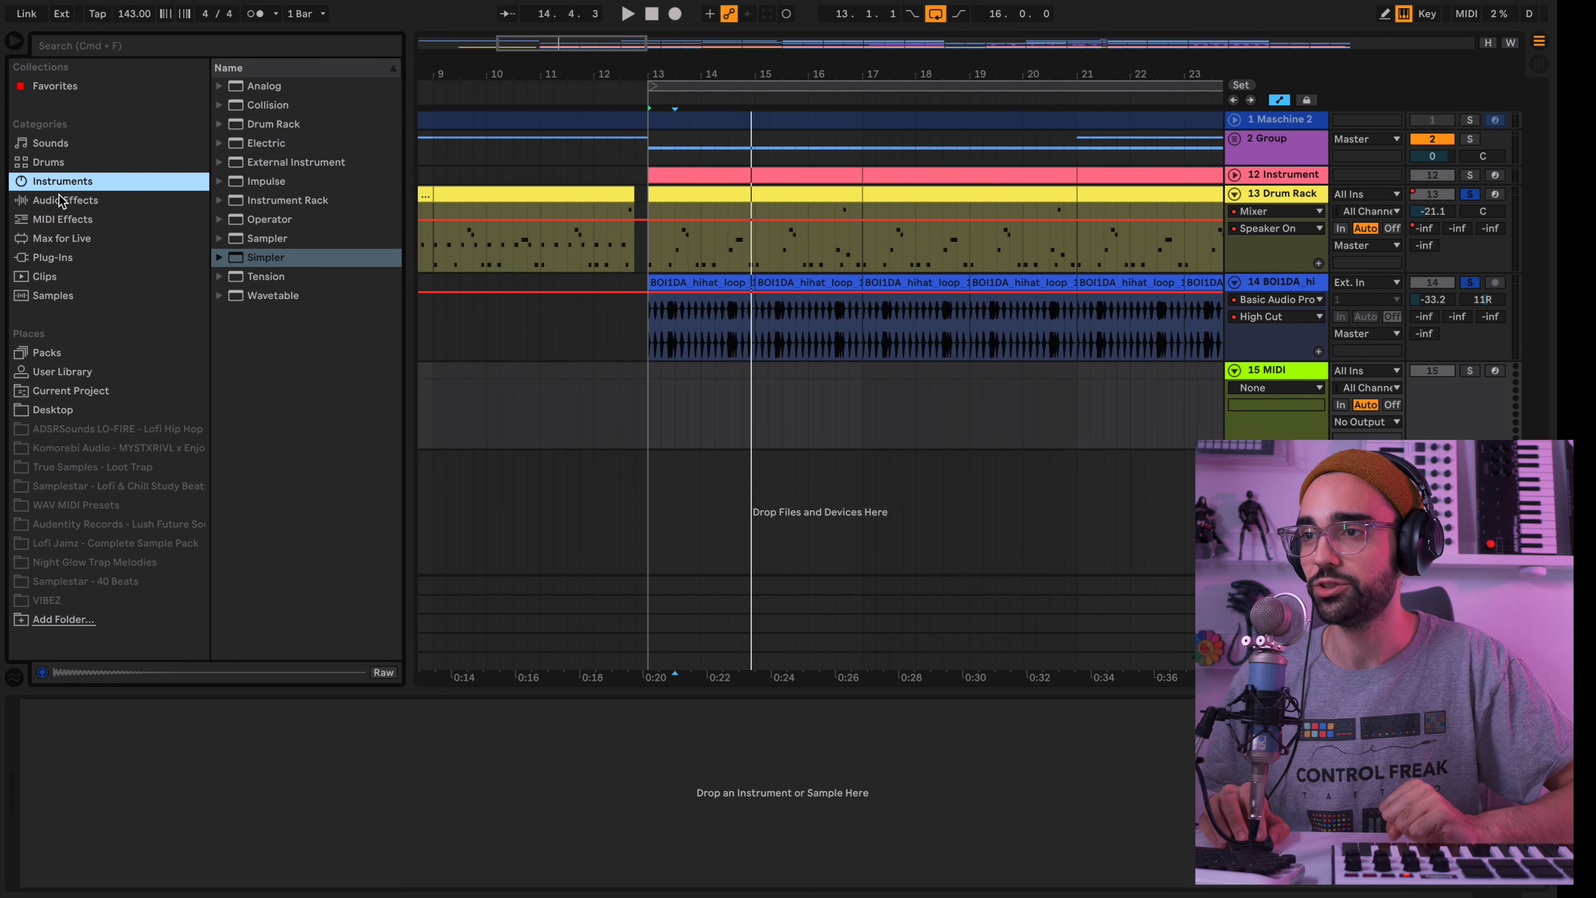
{"action": "left_click_drag", "start_coordinate": [250, 261], "coordinate": [666, 398]}
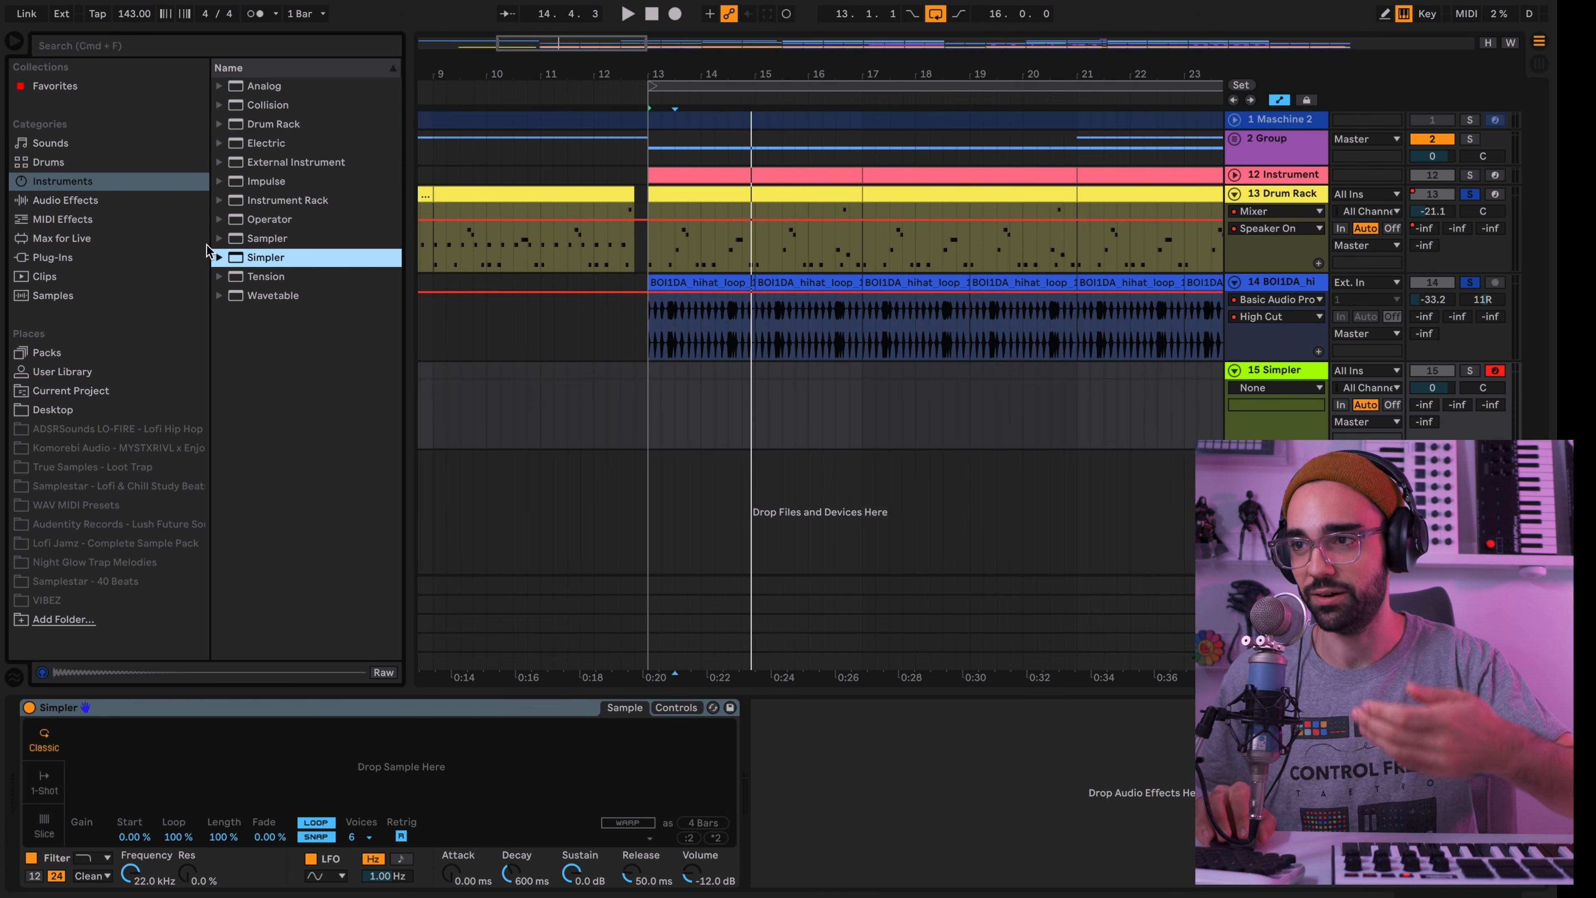
Select the empty Simpler device and solo its track
{"action": "left_click", "coordinate": [265, 237]}
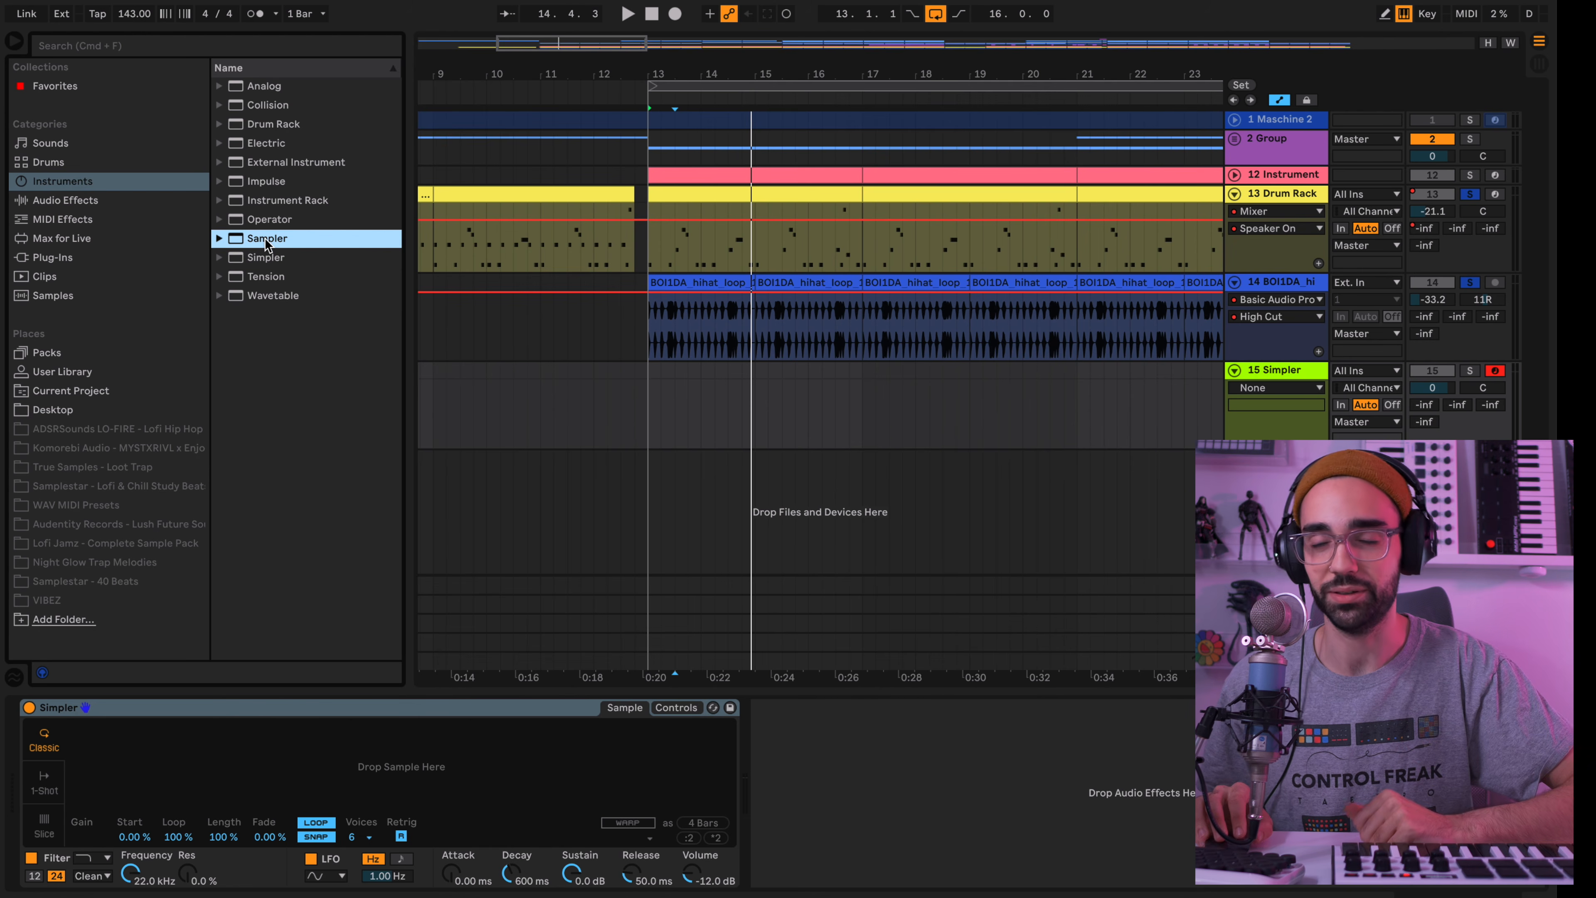
{"action": "left_click", "coordinate": [282, 711]}
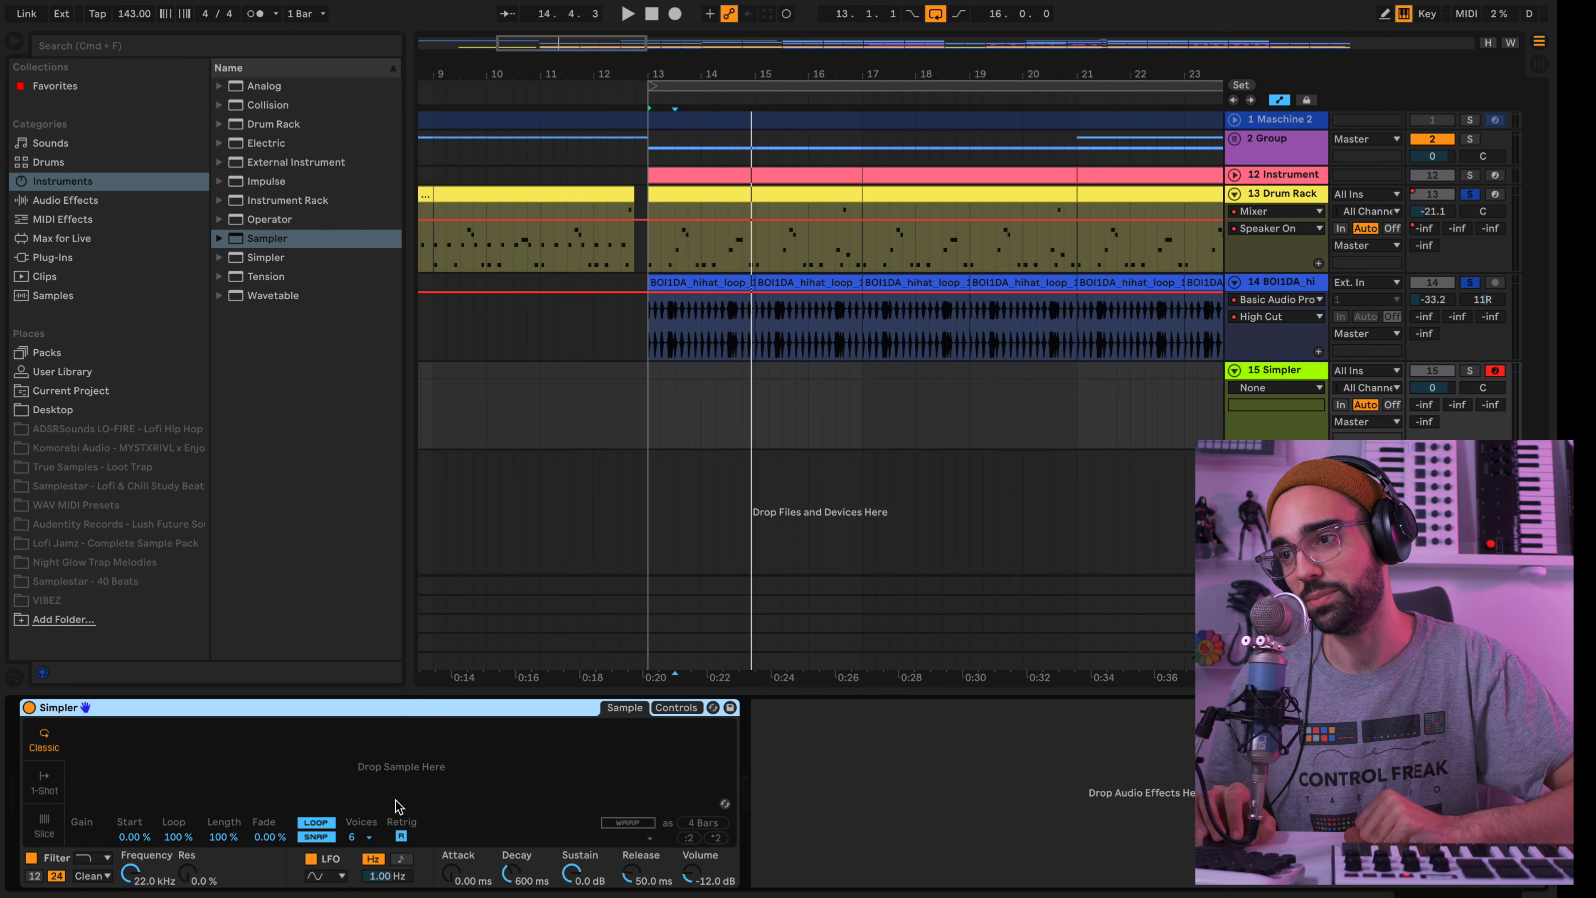
{"action": "left_click", "coordinate": [1470, 371]}
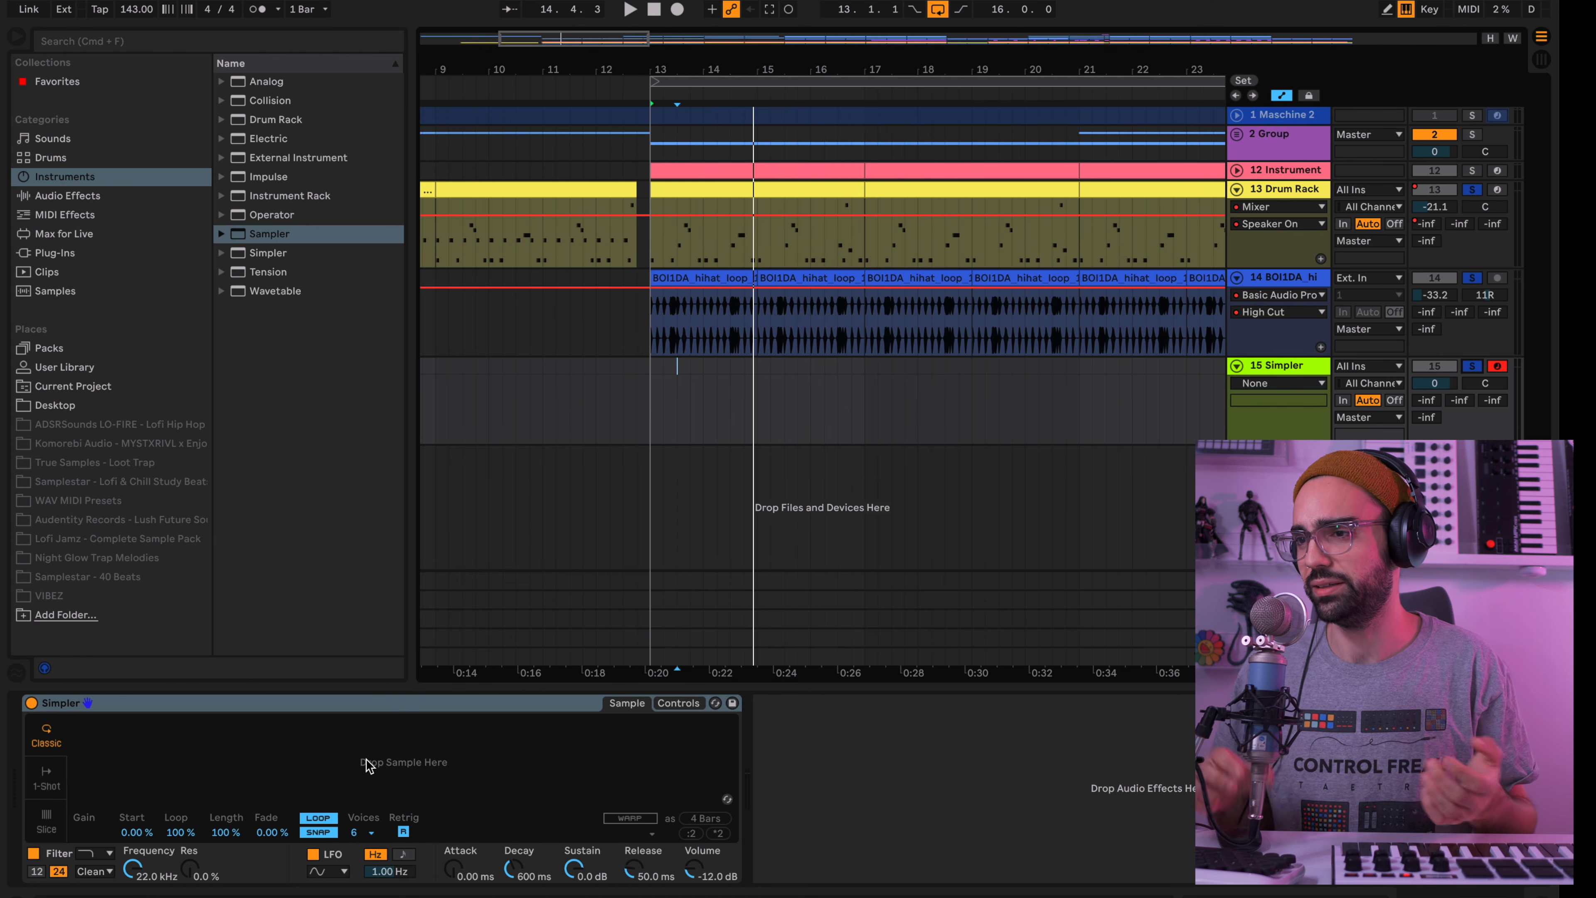
Search the browser's samples for "808"
{"action": "left_click", "coordinate": [55, 291]}
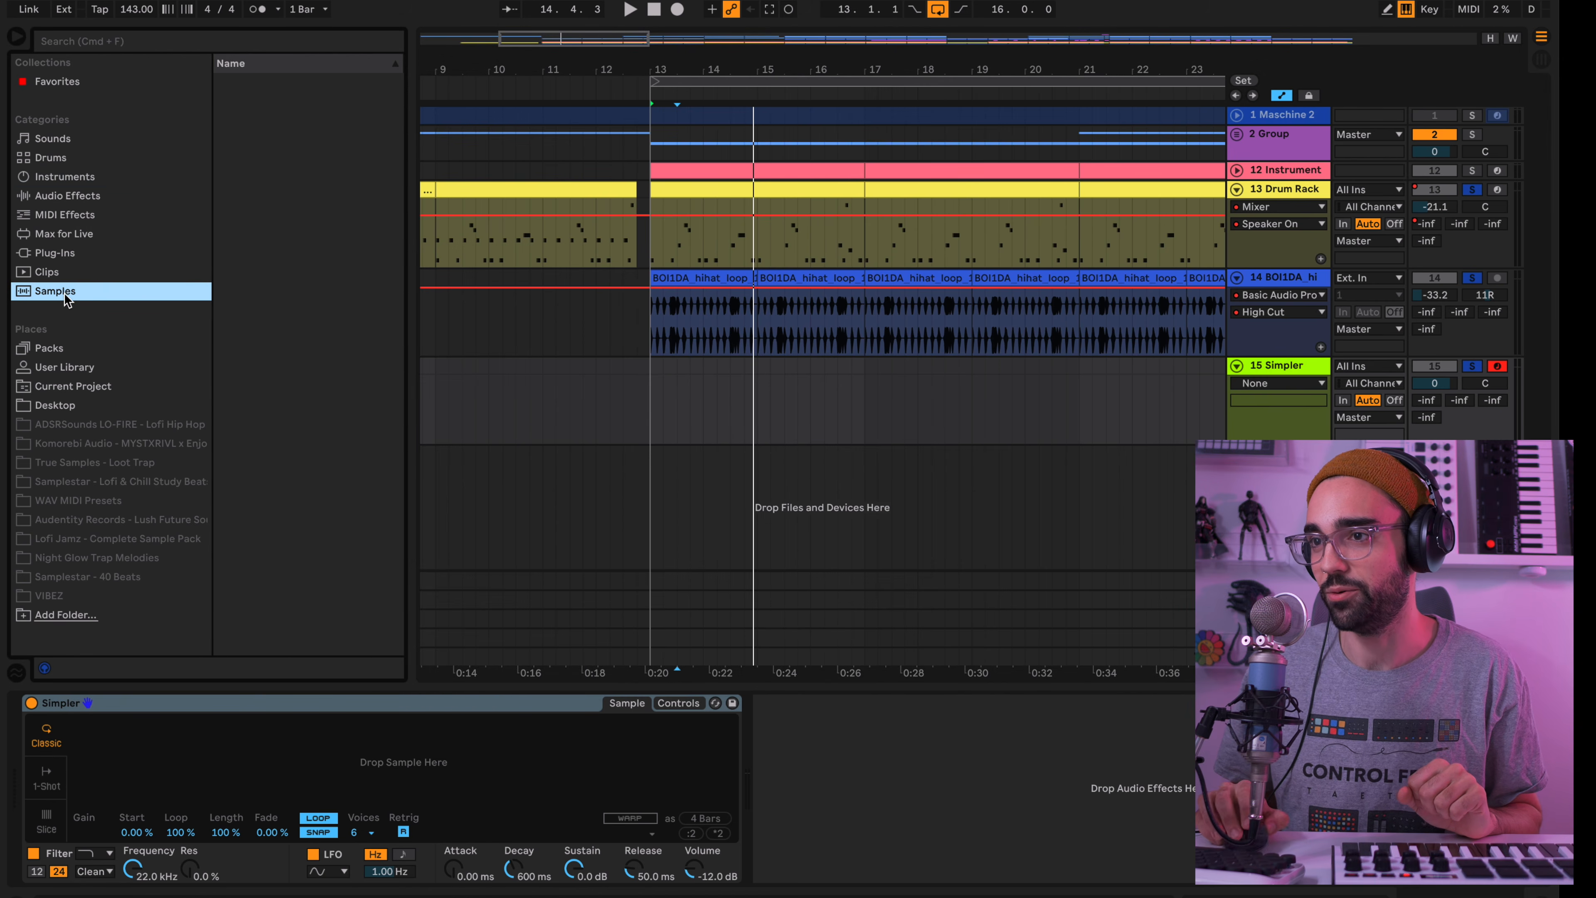
{"action": "left_click", "coordinate": [303, 39]}
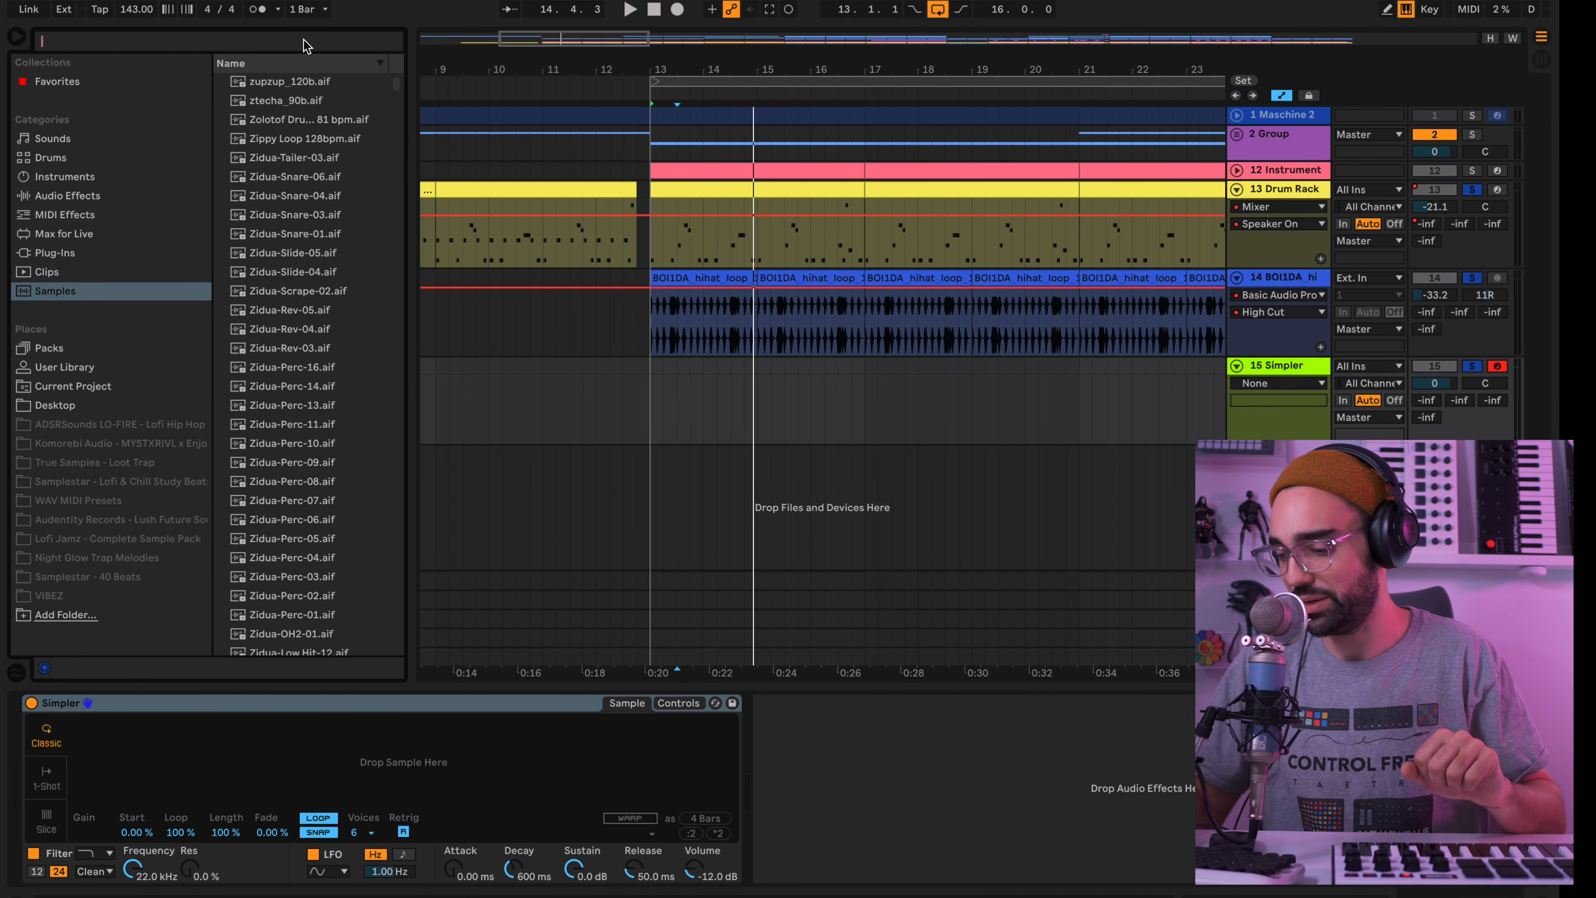
{"action": "type", "text": "80"}
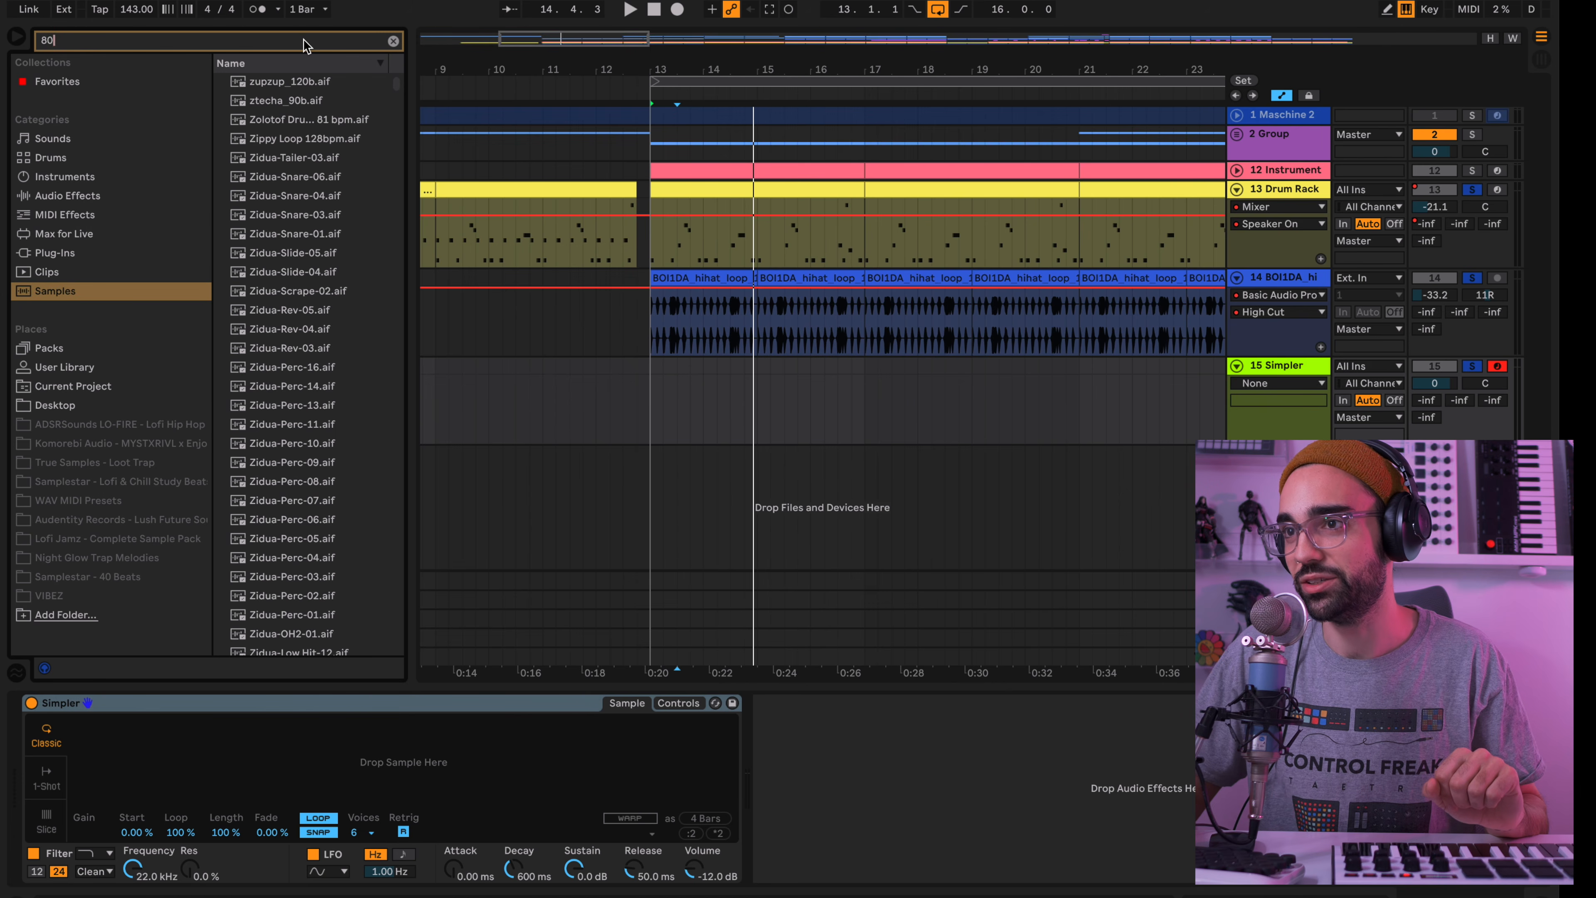
{"action": "type", "text": "8"}
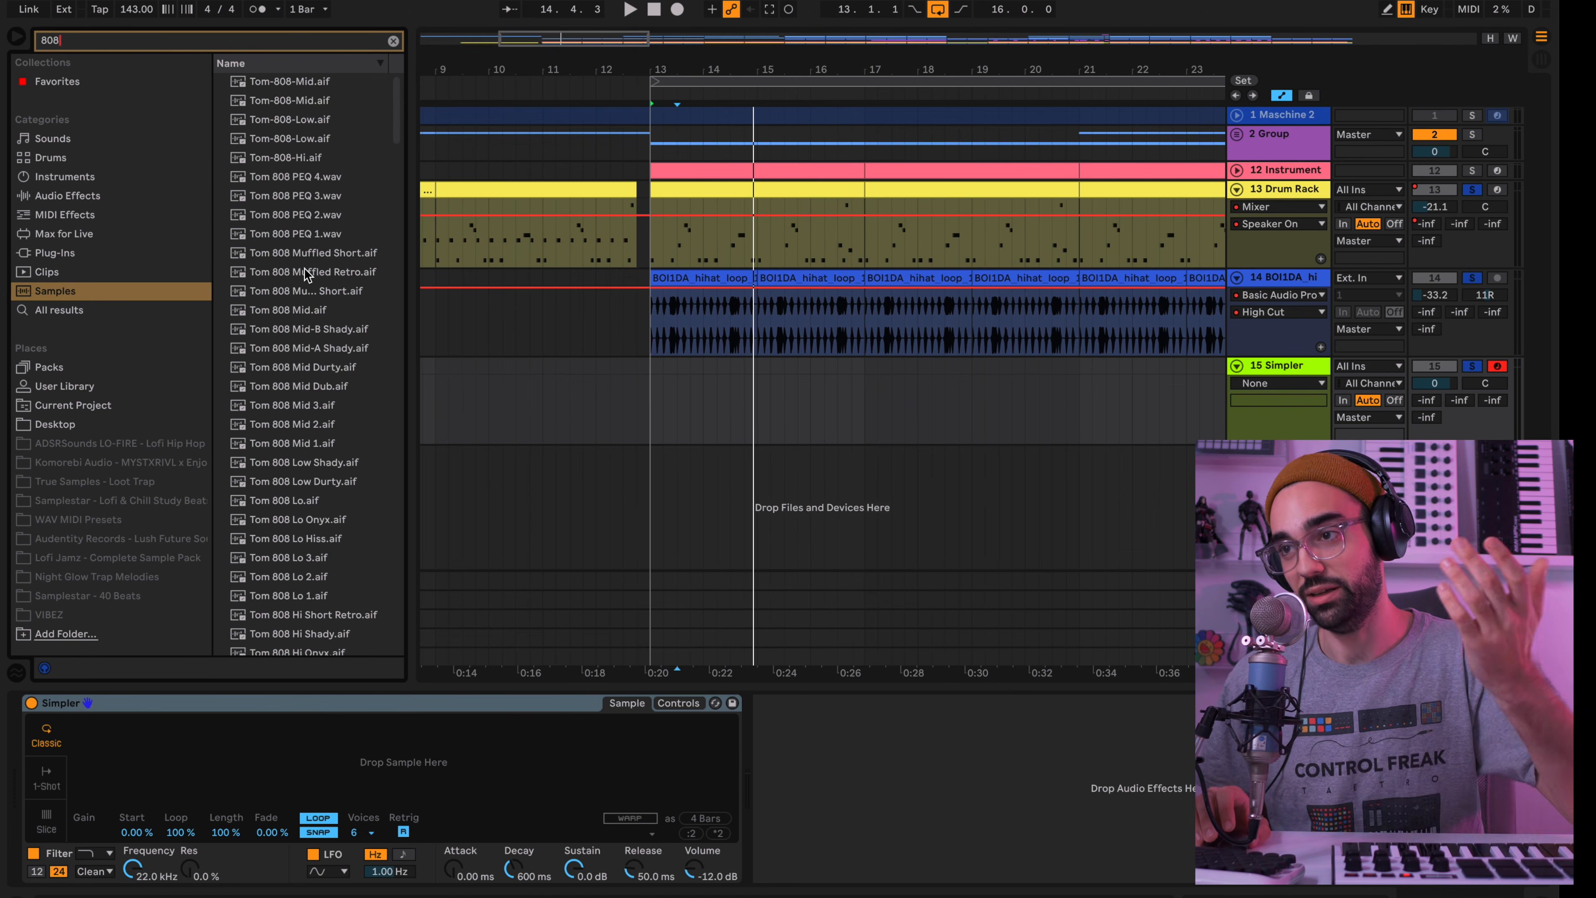
Browse the 808 results and audition several samples, including Snare 808 Deep Short.aif
{"action": "scroll", "coordinate": [304, 269], "scroll_direction": "down", "scroll_amount": 15}
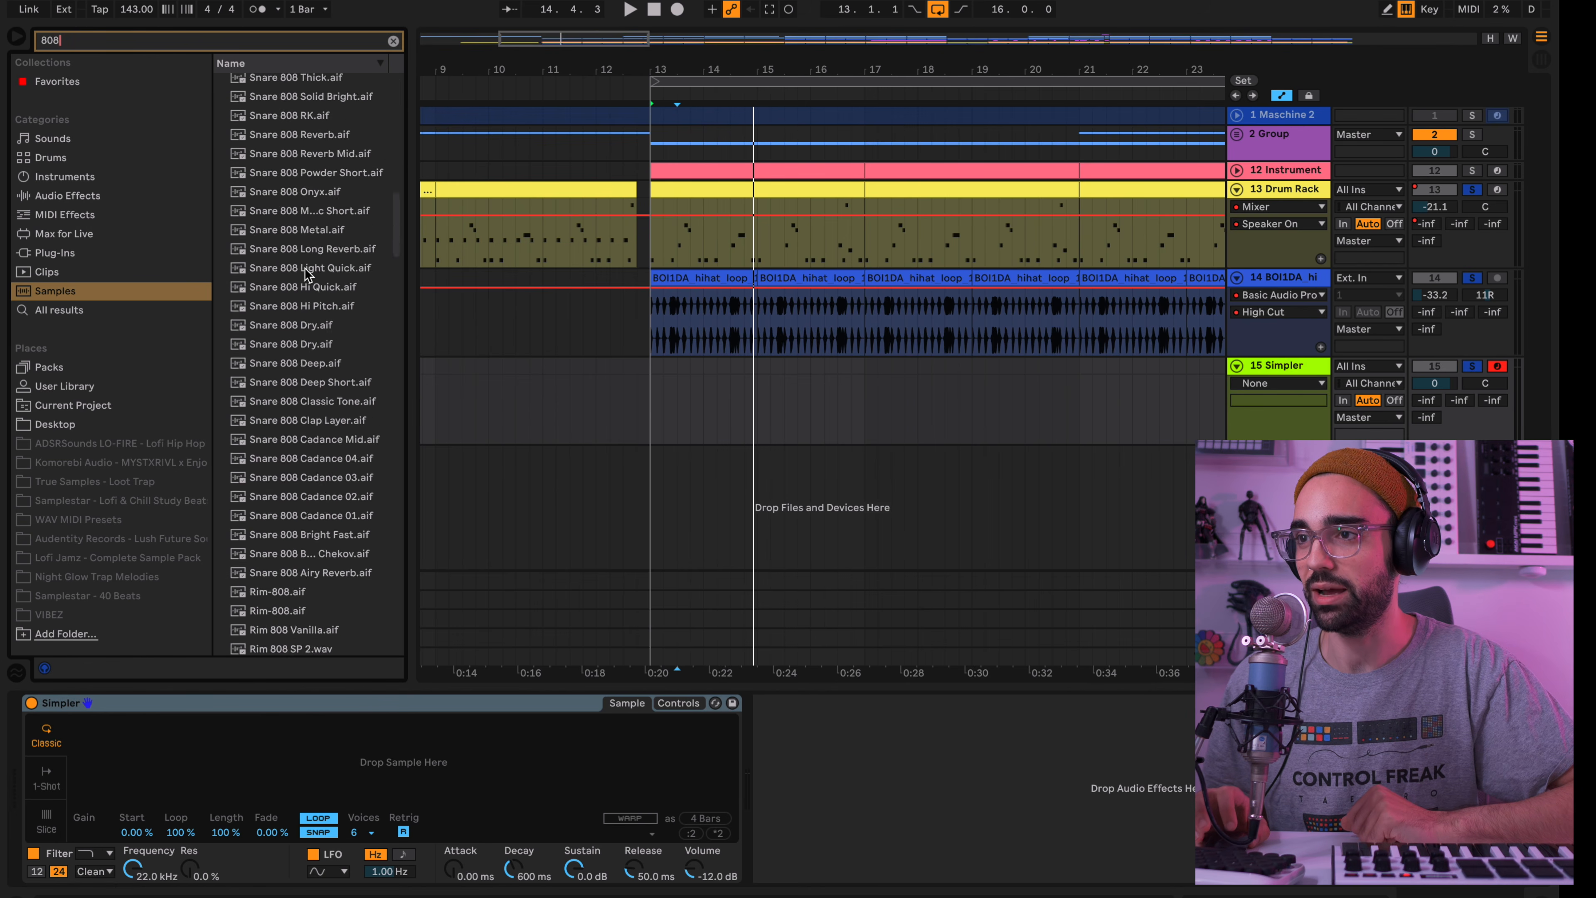
{"action": "scroll", "coordinate": [304, 269], "scroll_direction": "down", "scroll_amount": 8}
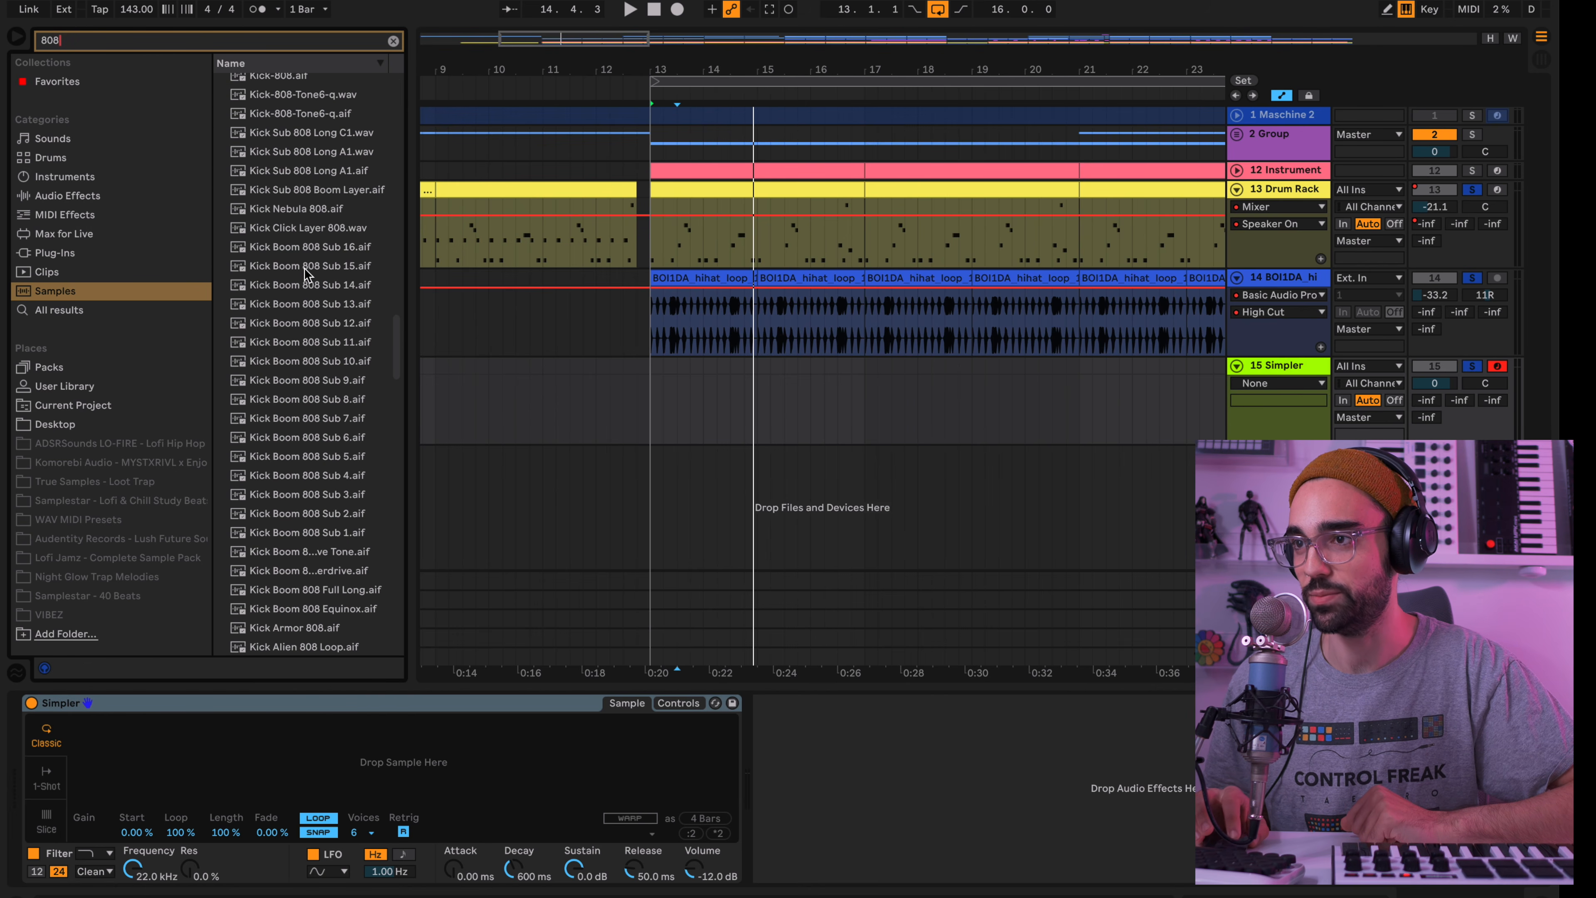
{"action": "scroll", "coordinate": [305, 269], "scroll_direction": "up", "scroll_amount": 20}
{"action": "left_click", "coordinate": [286, 166]}
{"action": "left_click", "coordinate": [296, 304]}
{"action": "scroll", "coordinate": [296, 305], "scroll_direction": "down", "scroll_amount": 6}
{"action": "left_click", "coordinate": [287, 208]}
{"action": "left_click", "coordinate": [301, 300]}
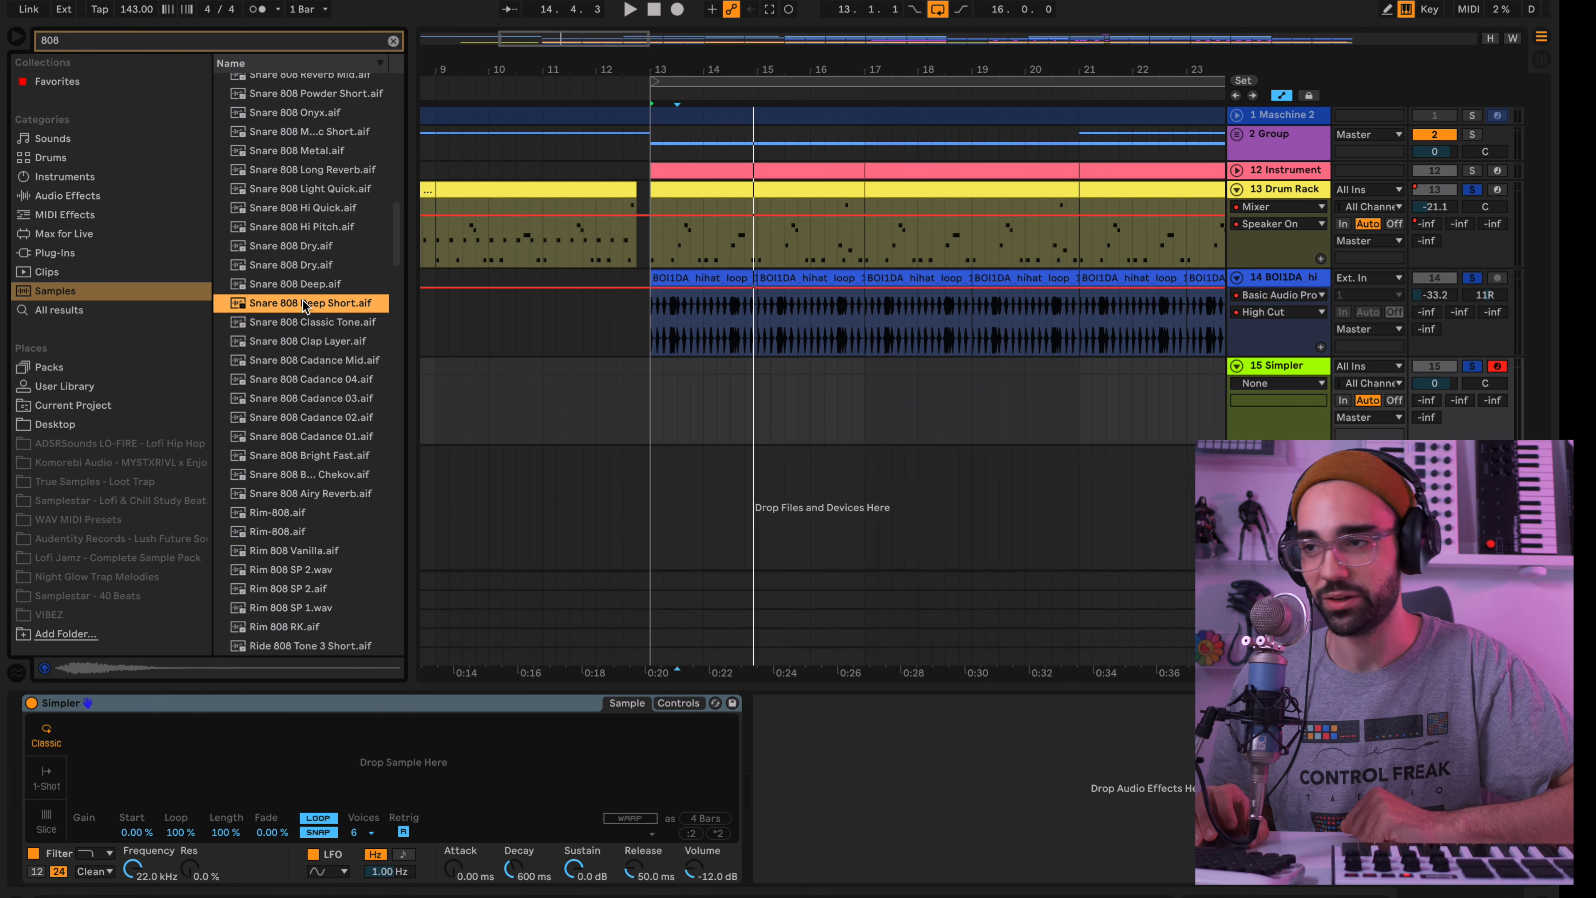
Audition 808 kick samples, including Kick Boom 808 Sub 14 to 16, Kick Nebula 808, Kick Sub 808 Long A1 and Kick 808 Sub Mid
{"action": "scroll", "coordinate": [302, 300], "scroll_direction": "down", "scroll_amount": 15}
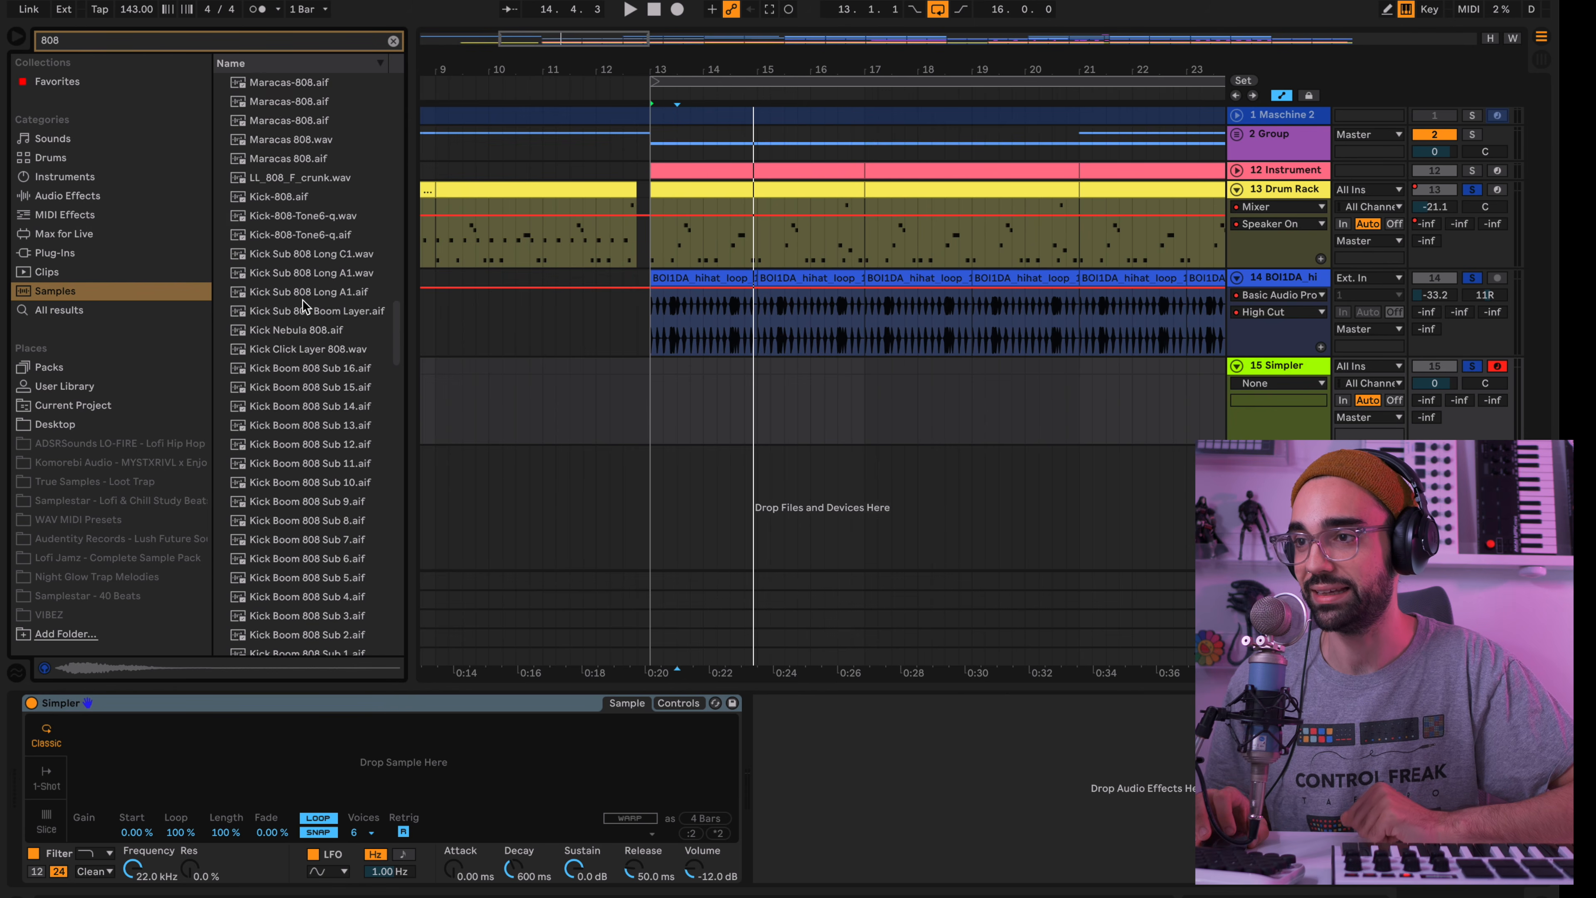
{"action": "left_click", "coordinate": [284, 405]}
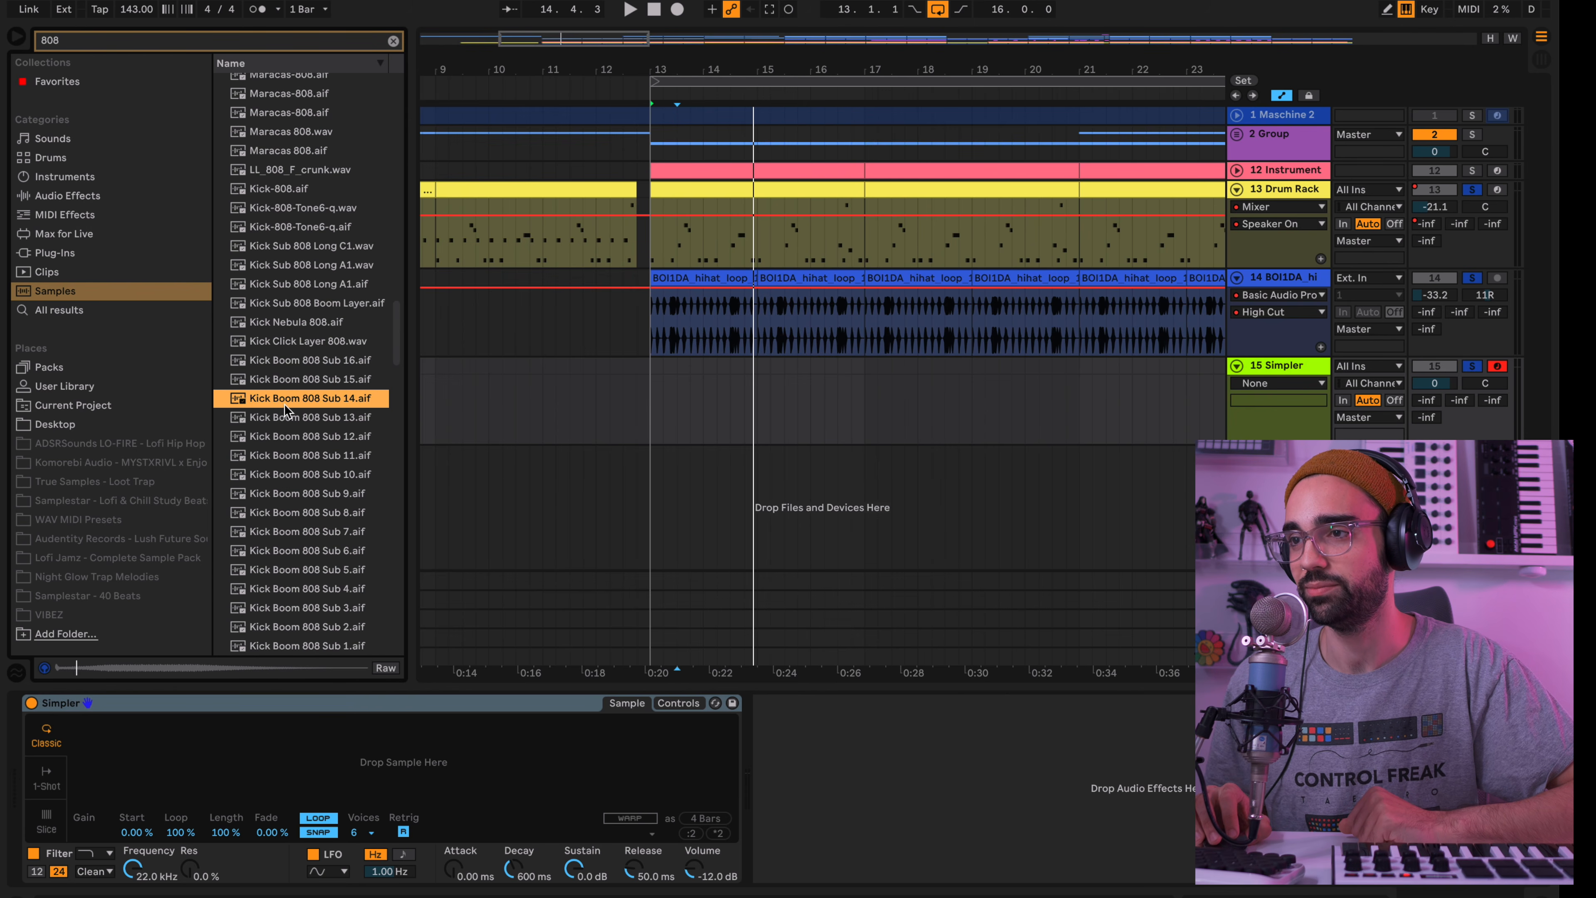
{"action": "left_click", "coordinate": [285, 379]}
{"action": "left_click", "coordinate": [285, 361]}
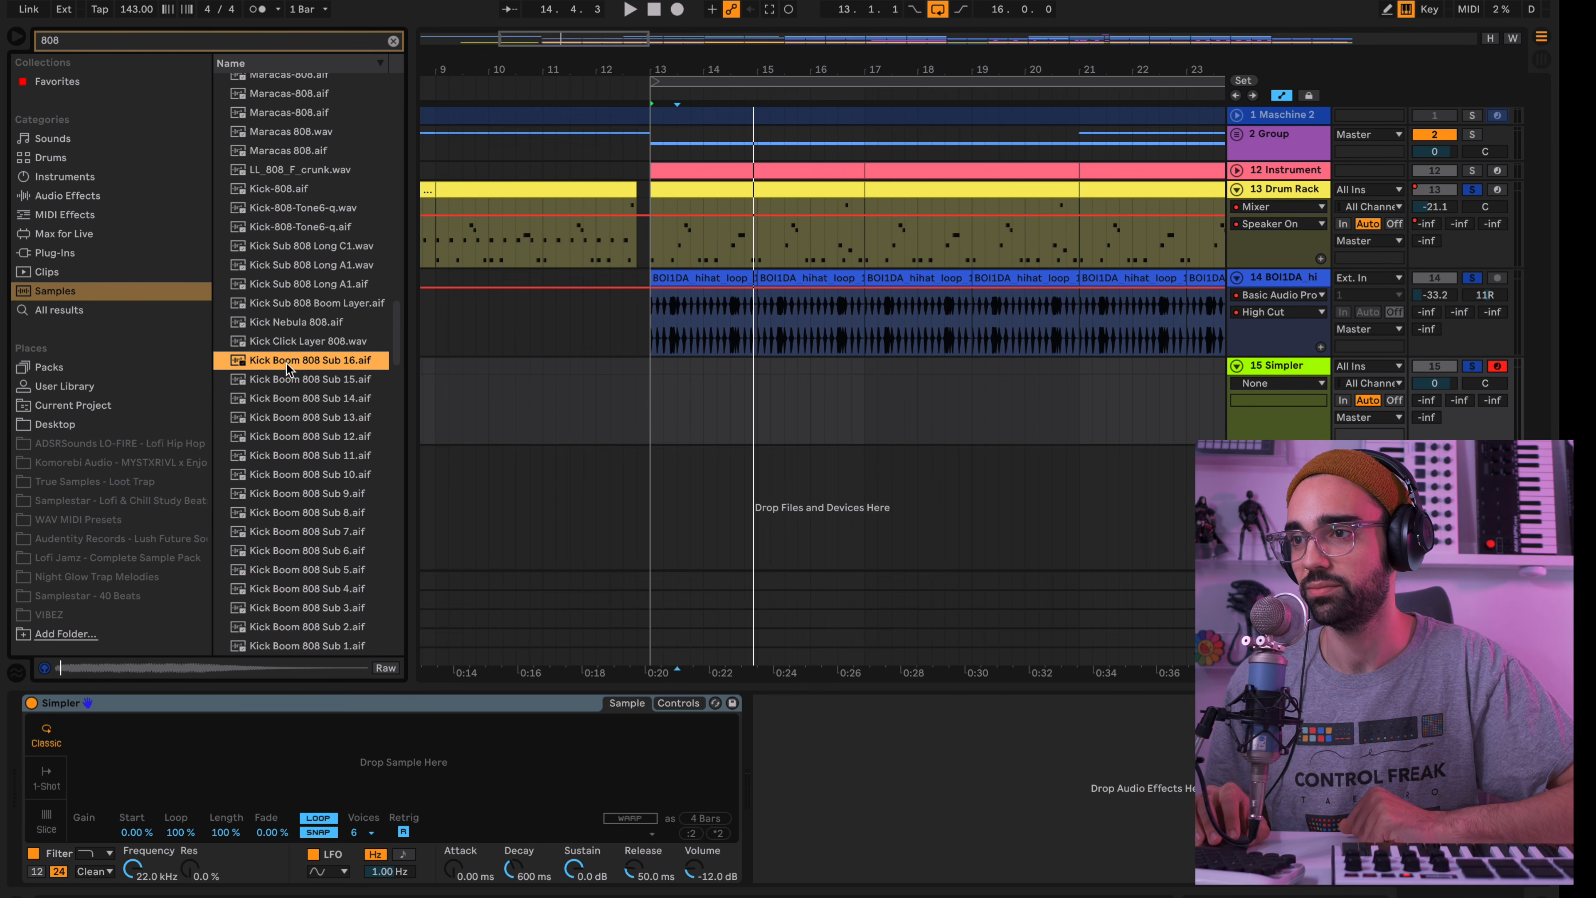
{"action": "left_click", "coordinate": [280, 324]}
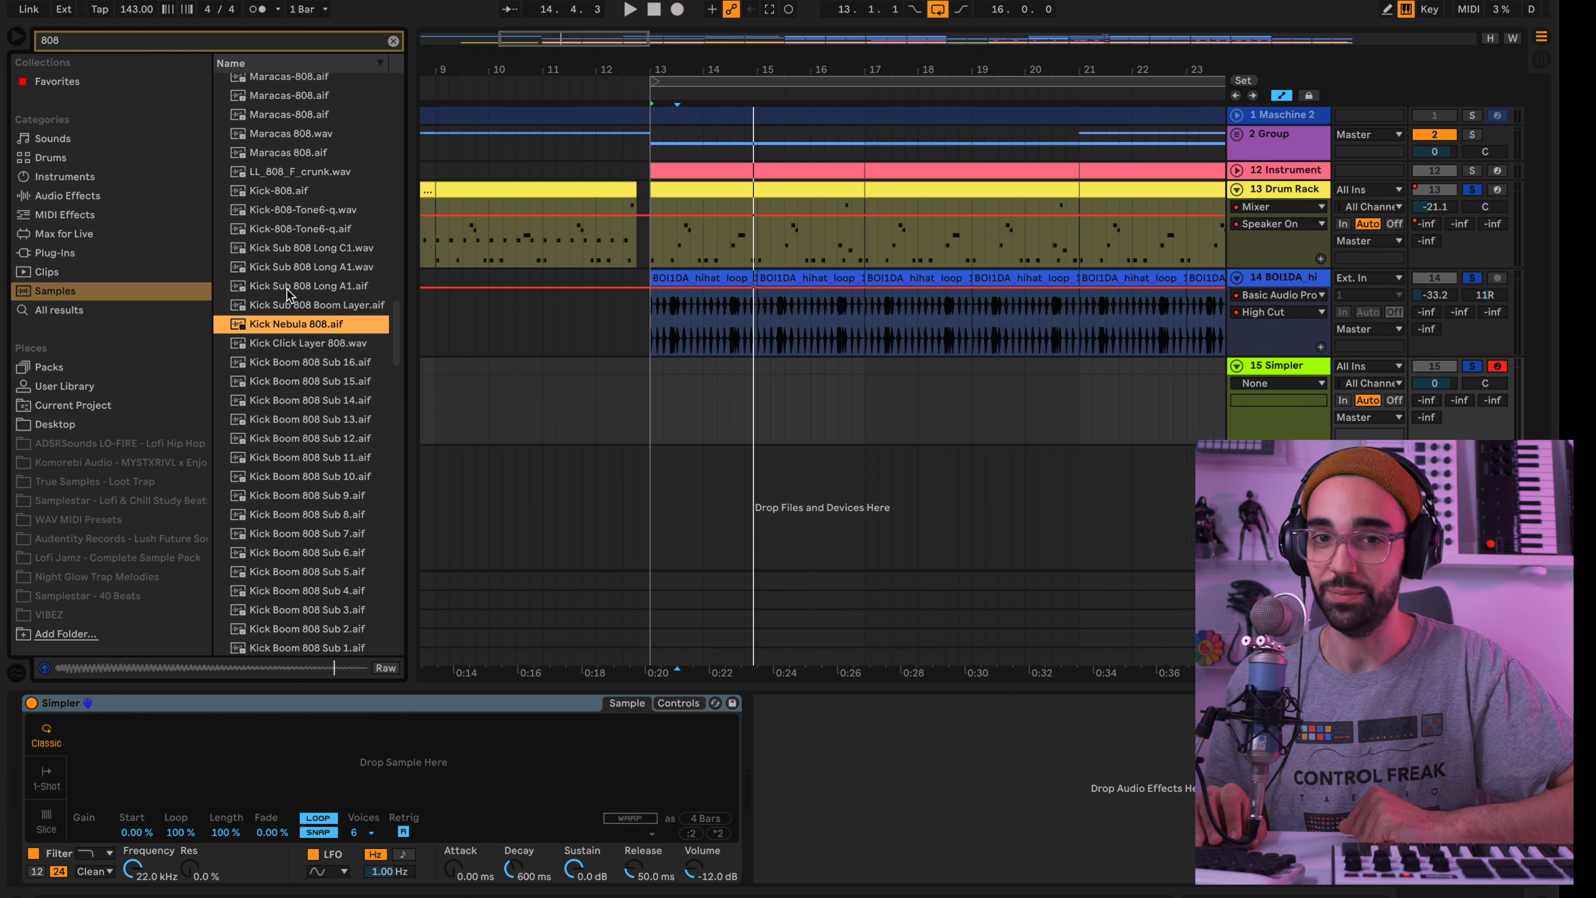
{"action": "left_click", "coordinate": [287, 288]}
{"action": "left_click", "coordinate": [292, 310]}
{"action": "scroll", "coordinate": [291, 318], "scroll_direction": "down", "scroll_amount": 1}
{"action": "left_click", "coordinate": [292, 322]}
{"action": "scroll", "coordinate": [290, 323], "scroll_direction": "down", "scroll_amount": 3}
{"action": "scroll", "coordinate": [290, 323], "scroll_direction": "down", "scroll_amount": 3}
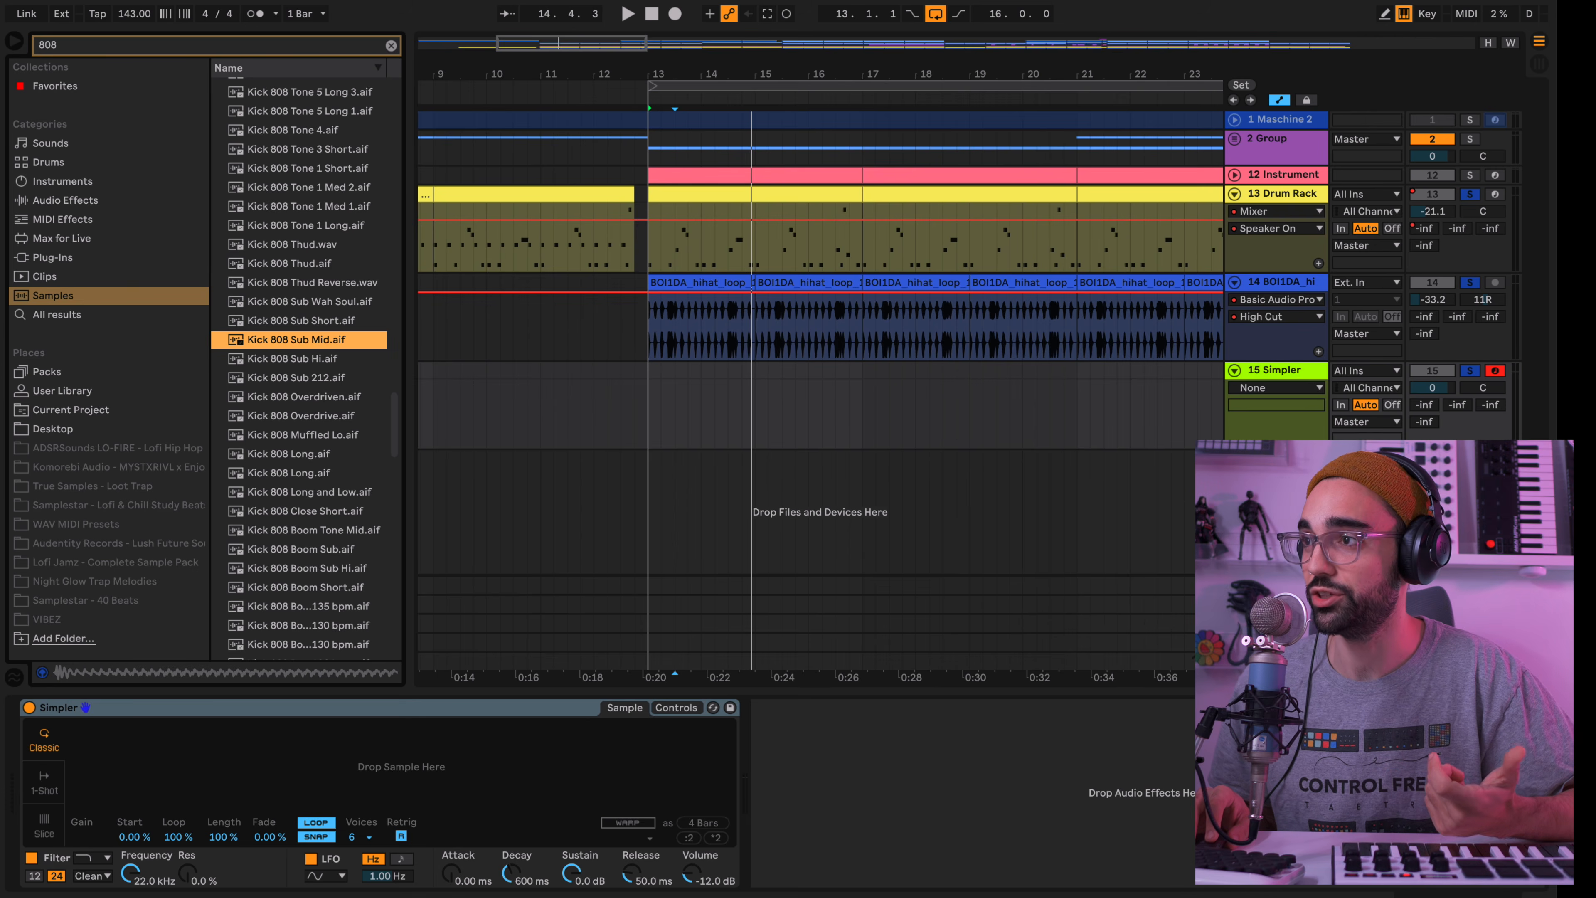
Switch to the Splice app, search its samples for "808" and load BQ_808_long.wav into Simpler
{"action": "left_click", "coordinate": [1124, 1]}
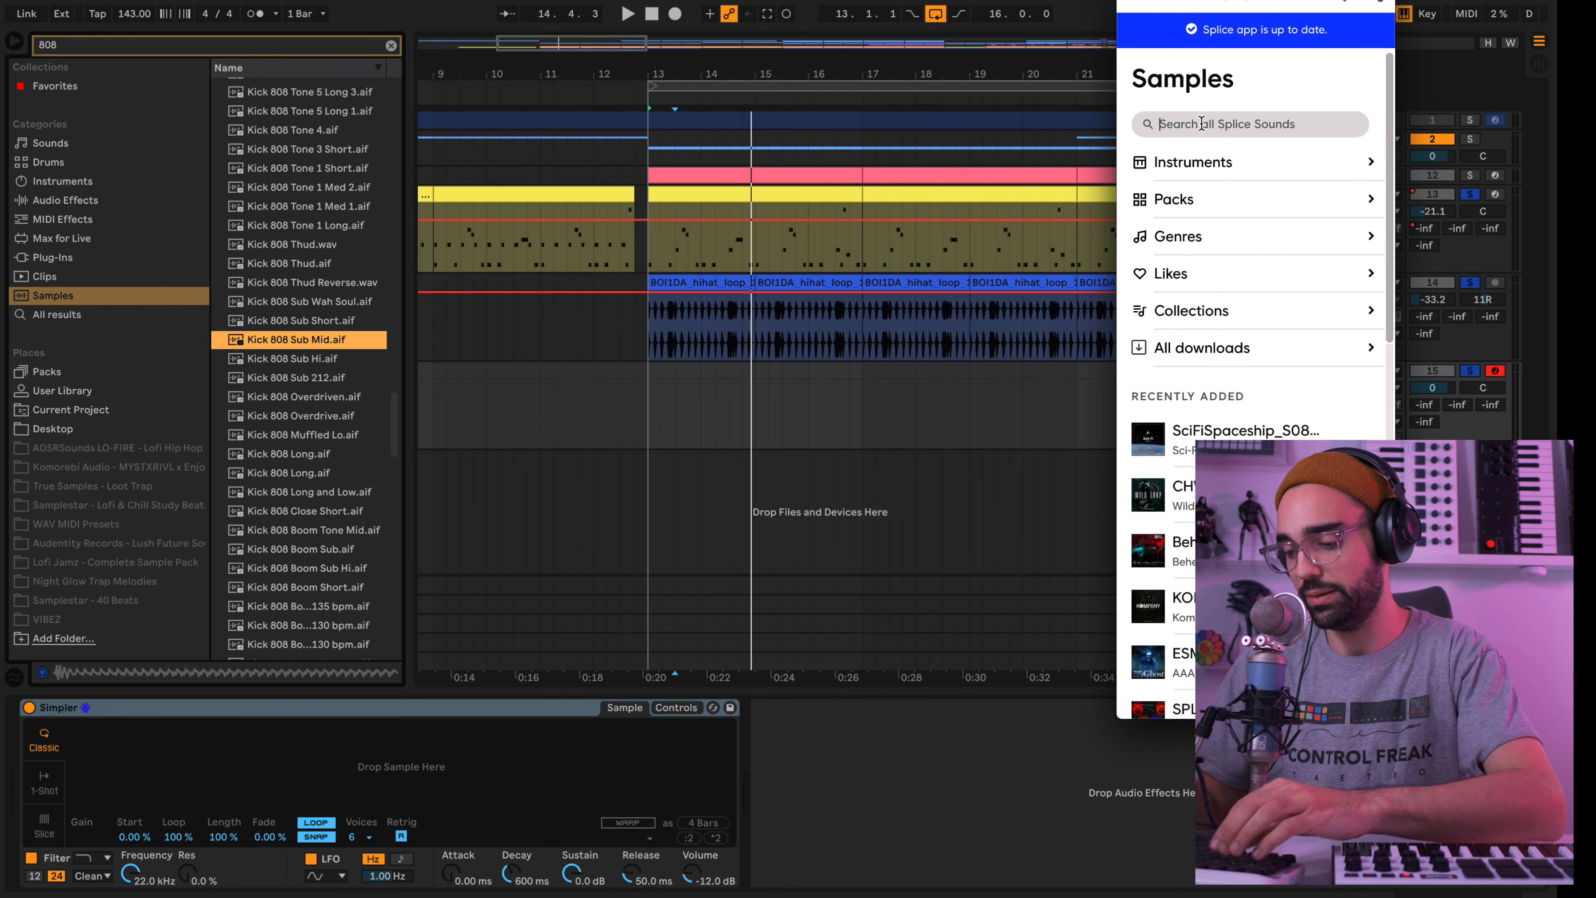
{"action": "type", "text": "8"}
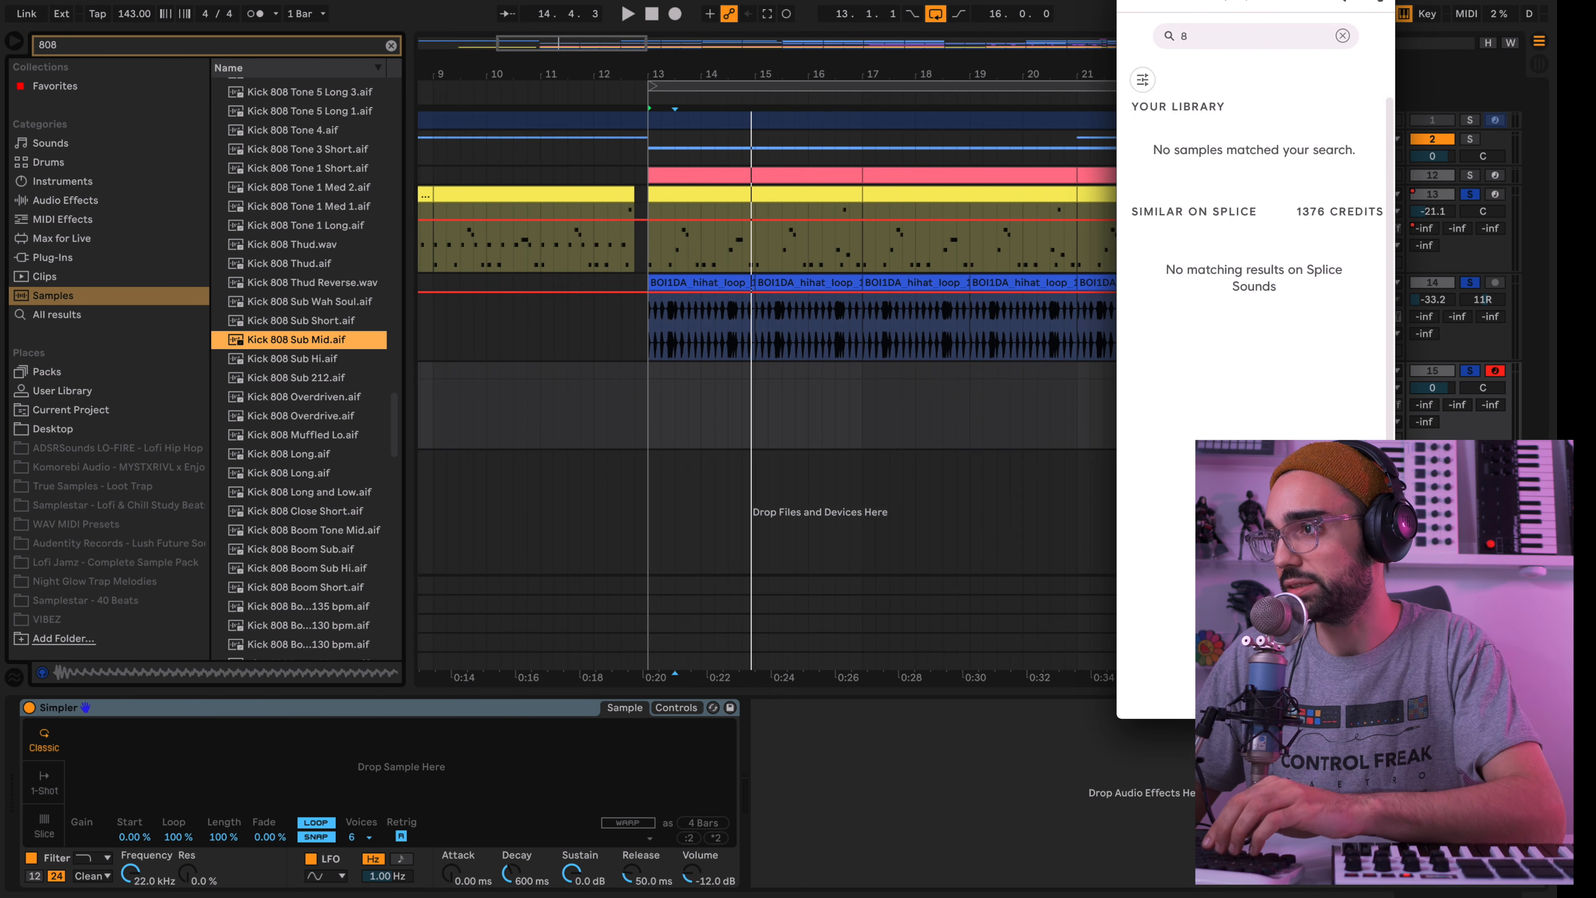
{"action": "type", "text": "08"}
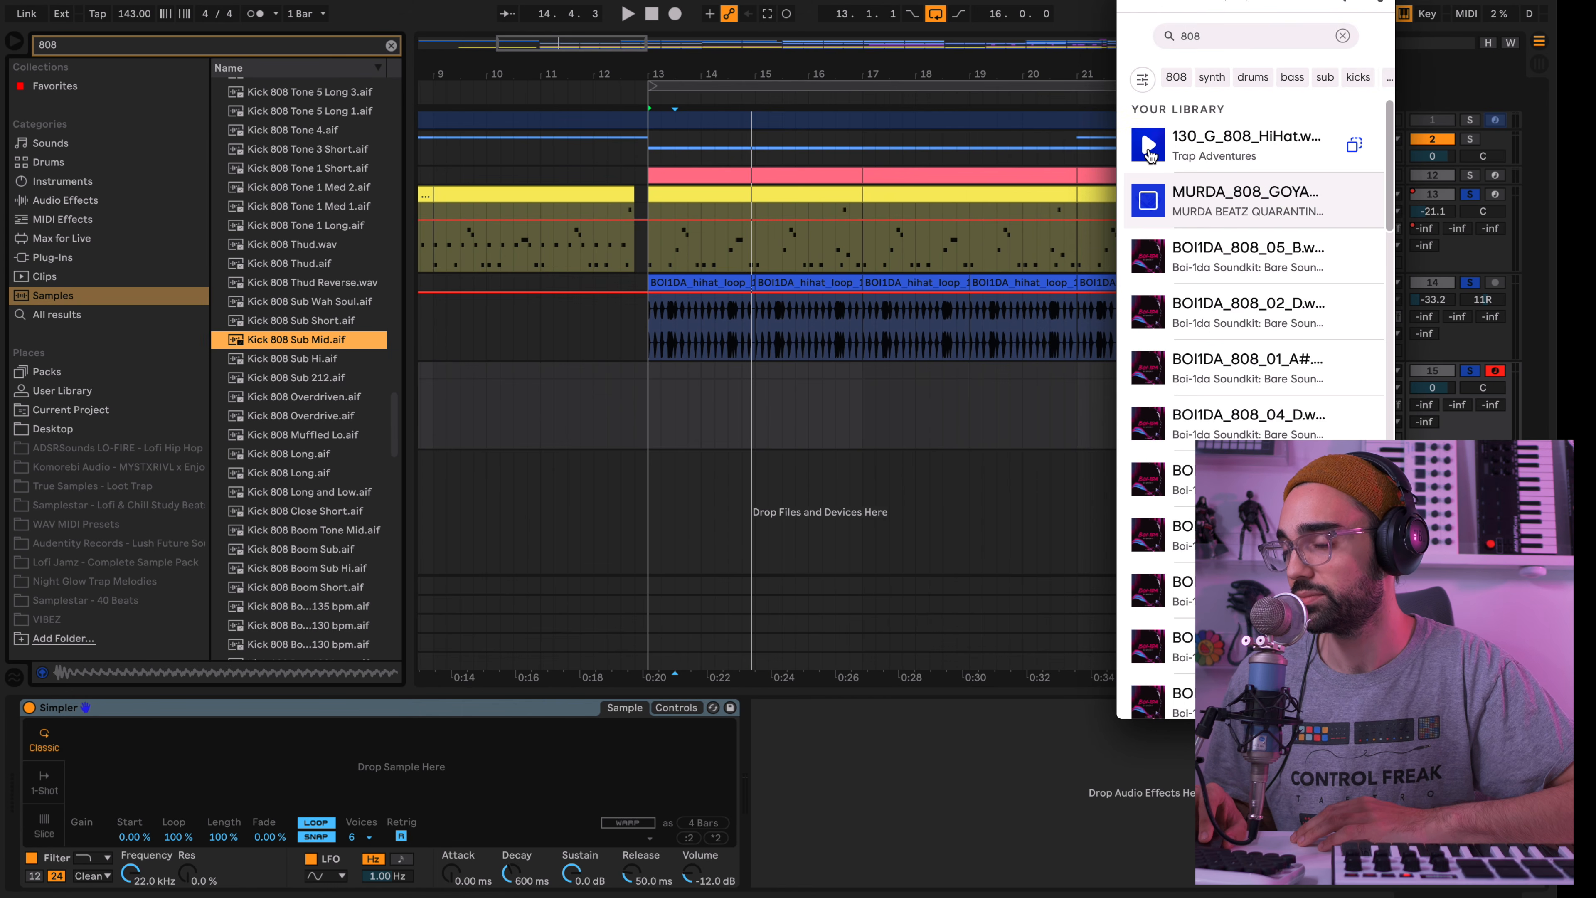
{"action": "scroll", "coordinate": [1142, 189], "scroll_direction": "down", "scroll_amount": 6}
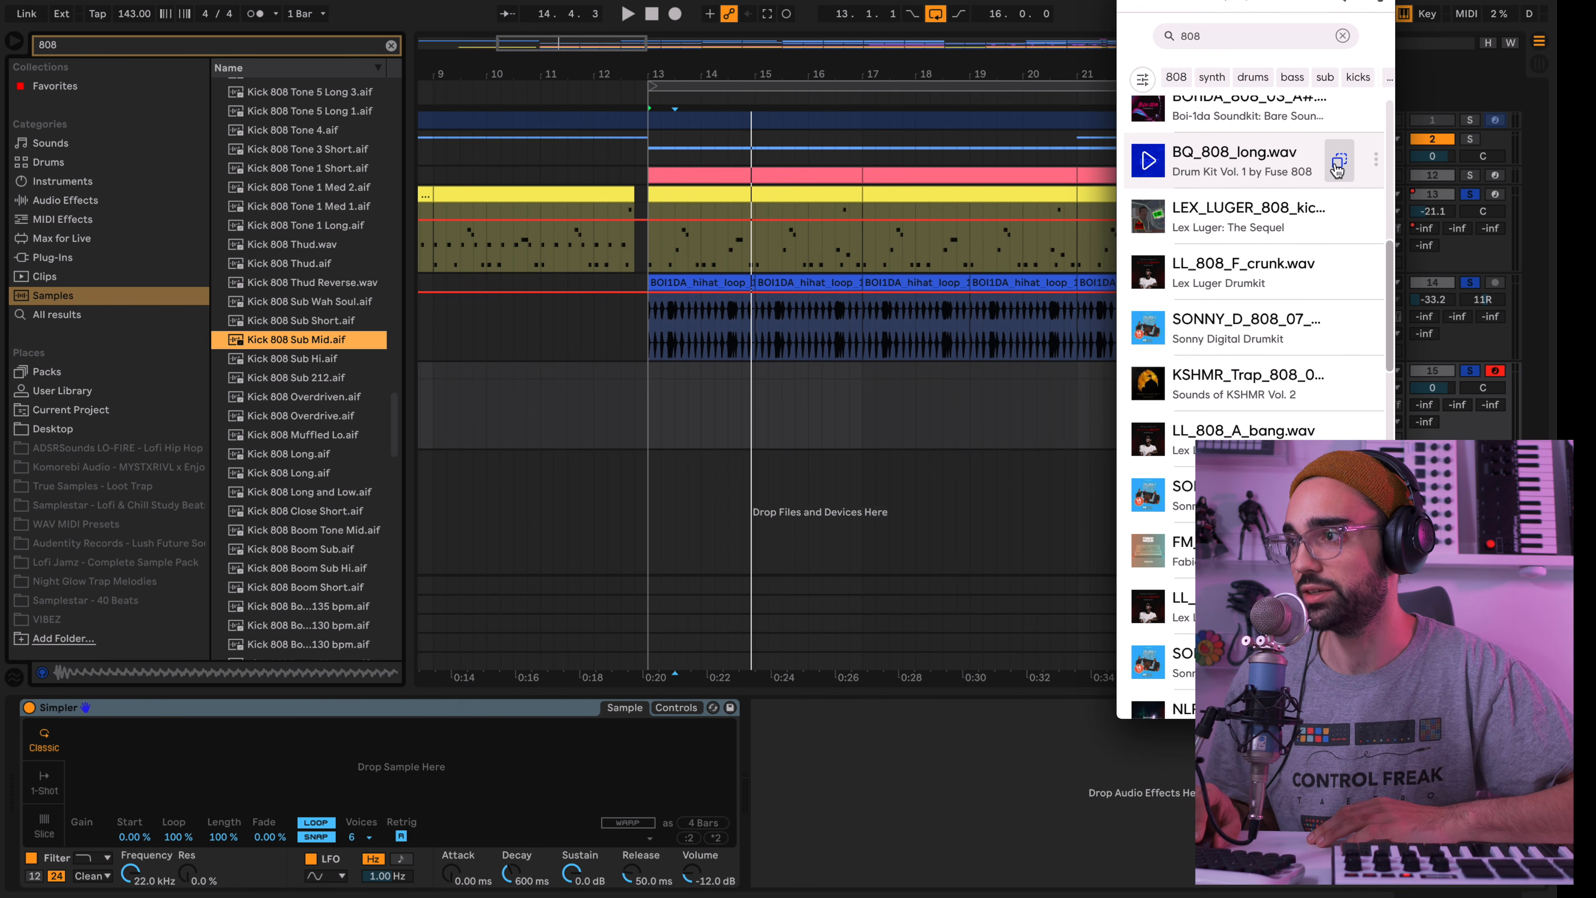
{"action": "left_click_drag", "start_coordinate": [1336, 164], "coordinate": [365, 755]}
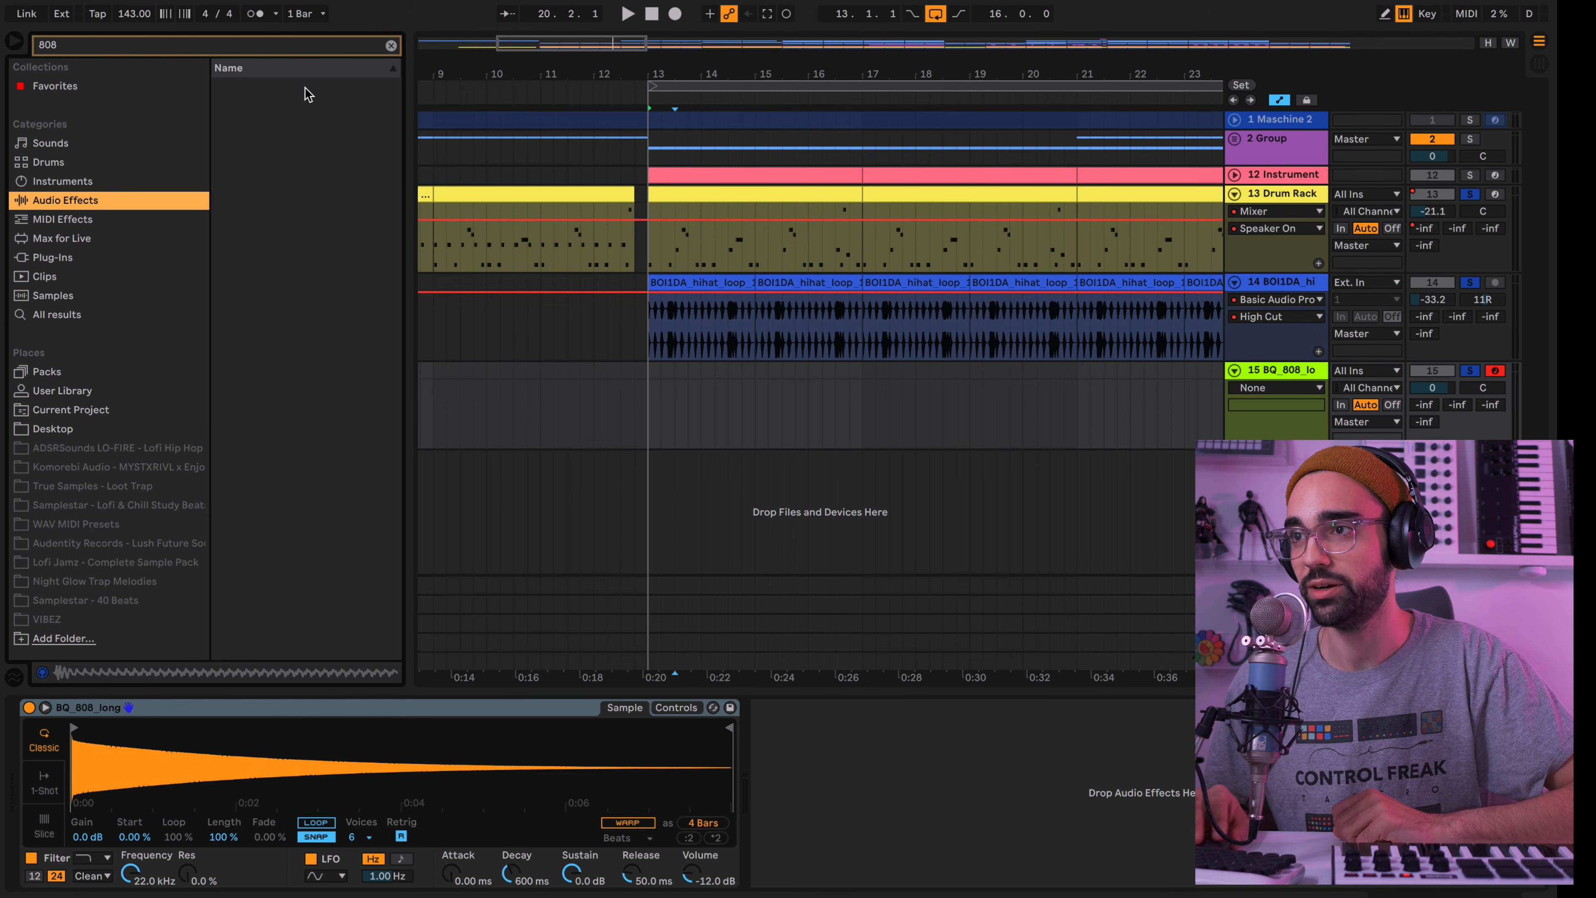
Clear the 808 search in Ableton Live's browser and add a Tuner audio effect after Simpler
{"action": "left_click", "coordinate": [392, 46]}
{"action": "scroll", "coordinate": [338, 543], "scroll_direction": "down", "scroll_amount": 3}
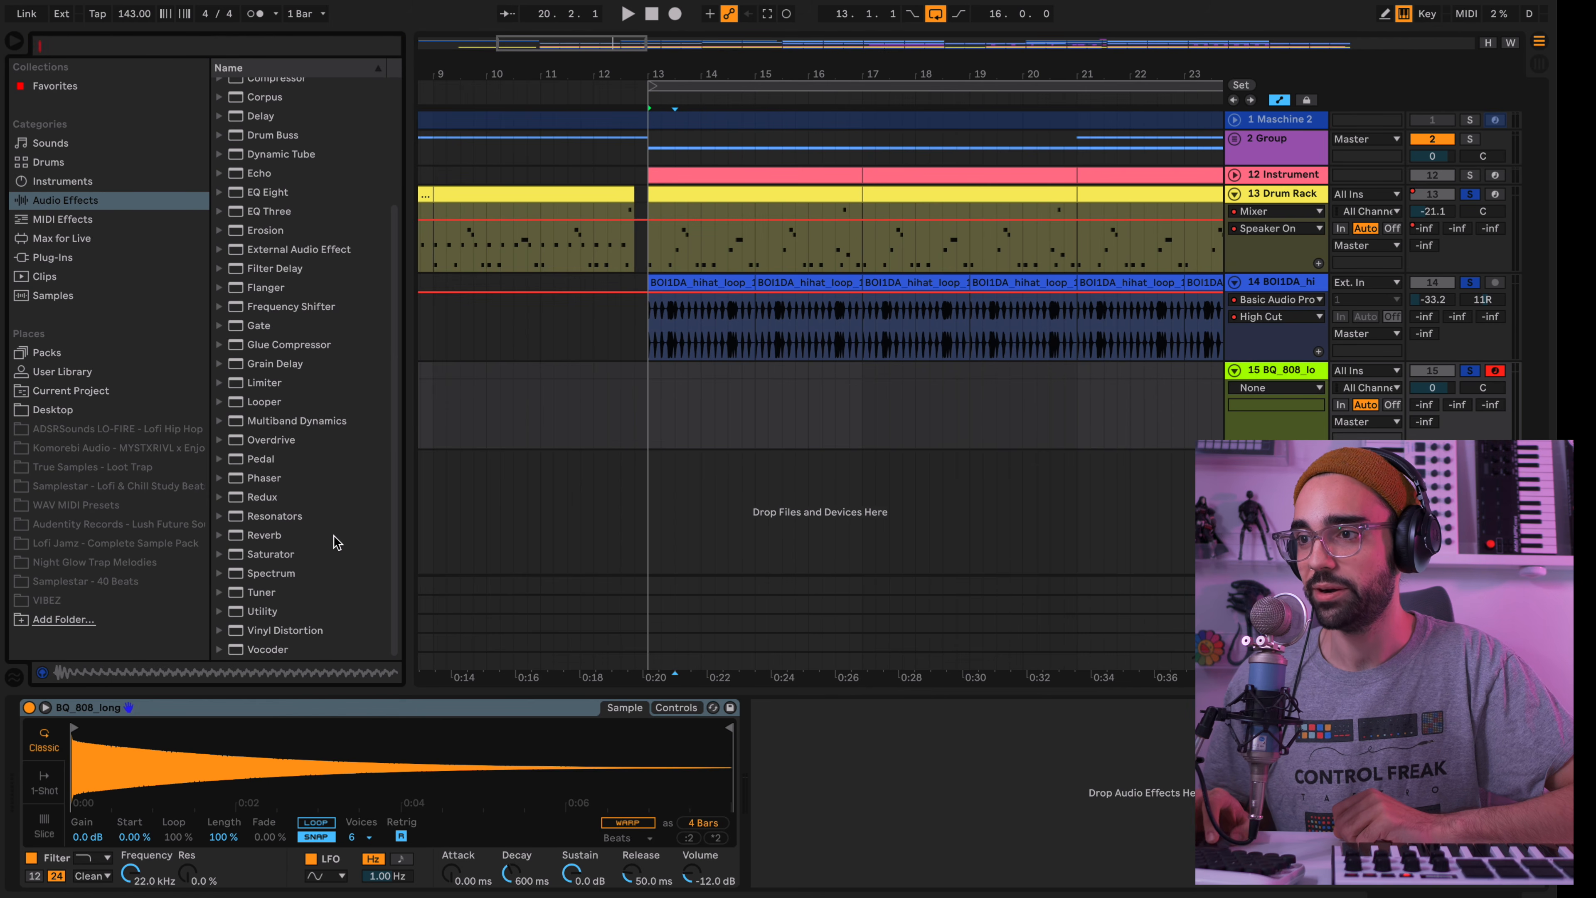
{"action": "left_click_drag", "start_coordinate": [264, 594], "coordinate": [809, 755]}
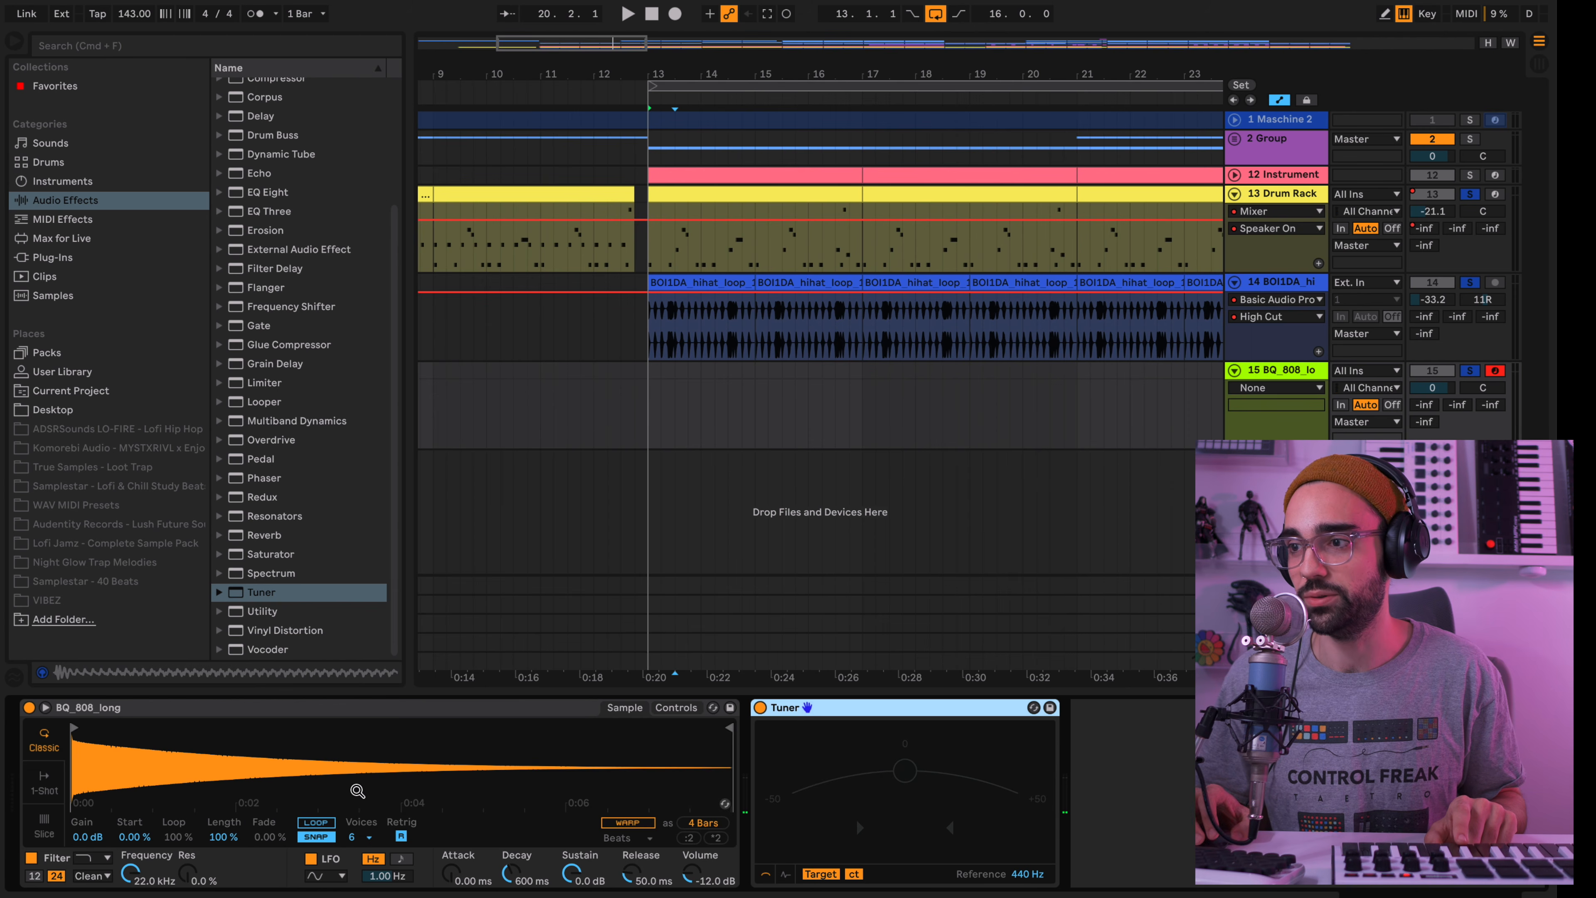
Switch Simpler to 1-Shot mode and transpose the BQ_808_long sample to +4 st
{"action": "left_click", "coordinate": [43, 791]}
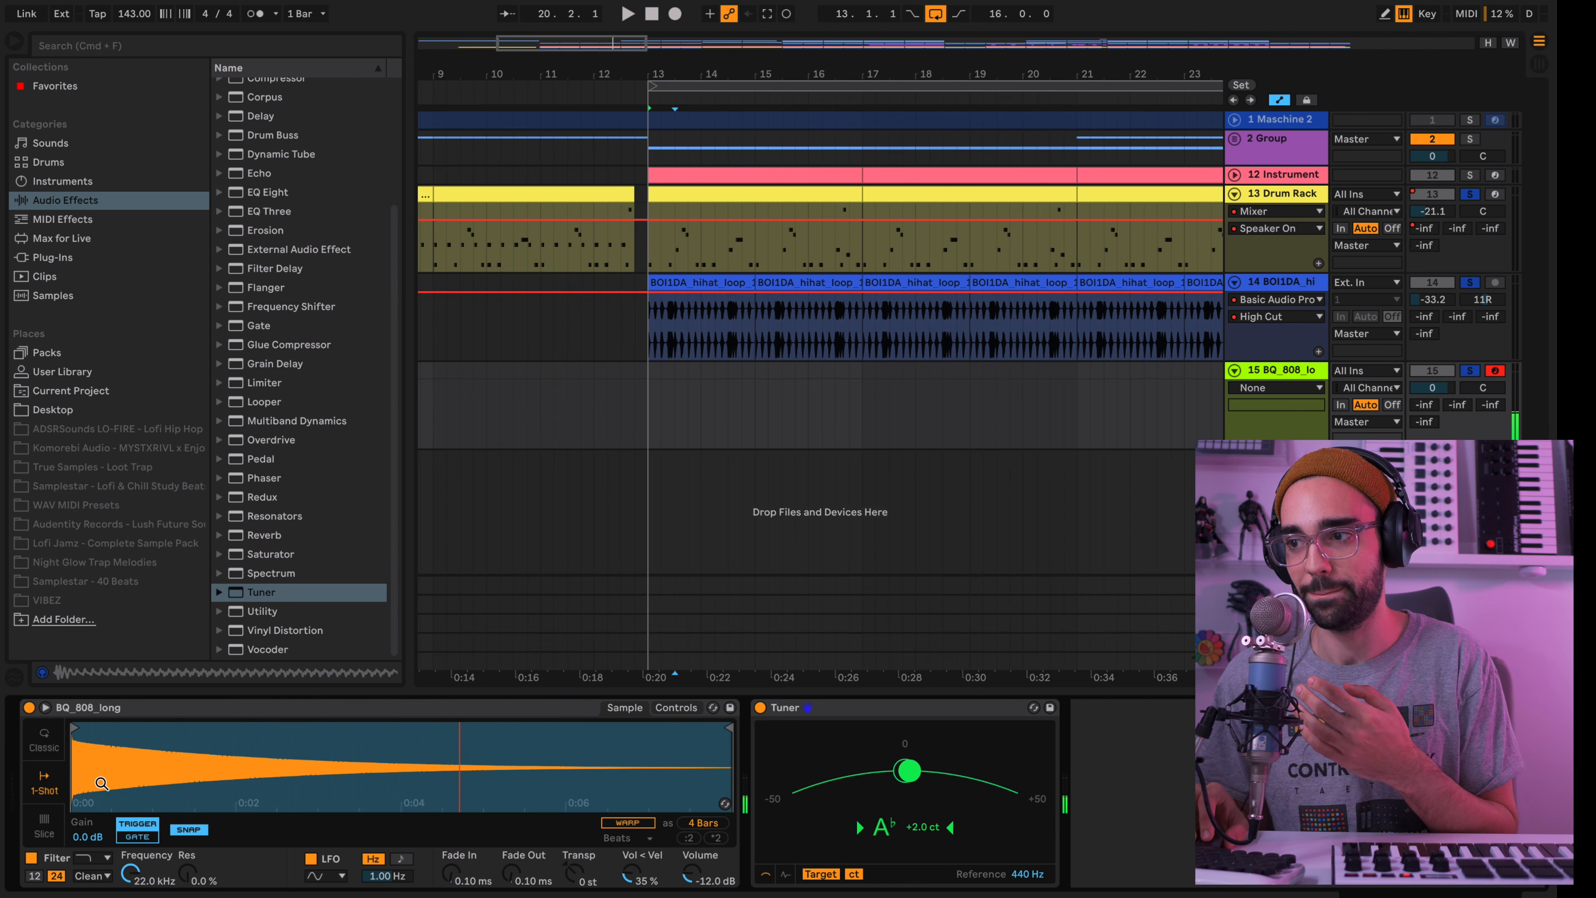
{"action": "left_click", "coordinate": [575, 879]}
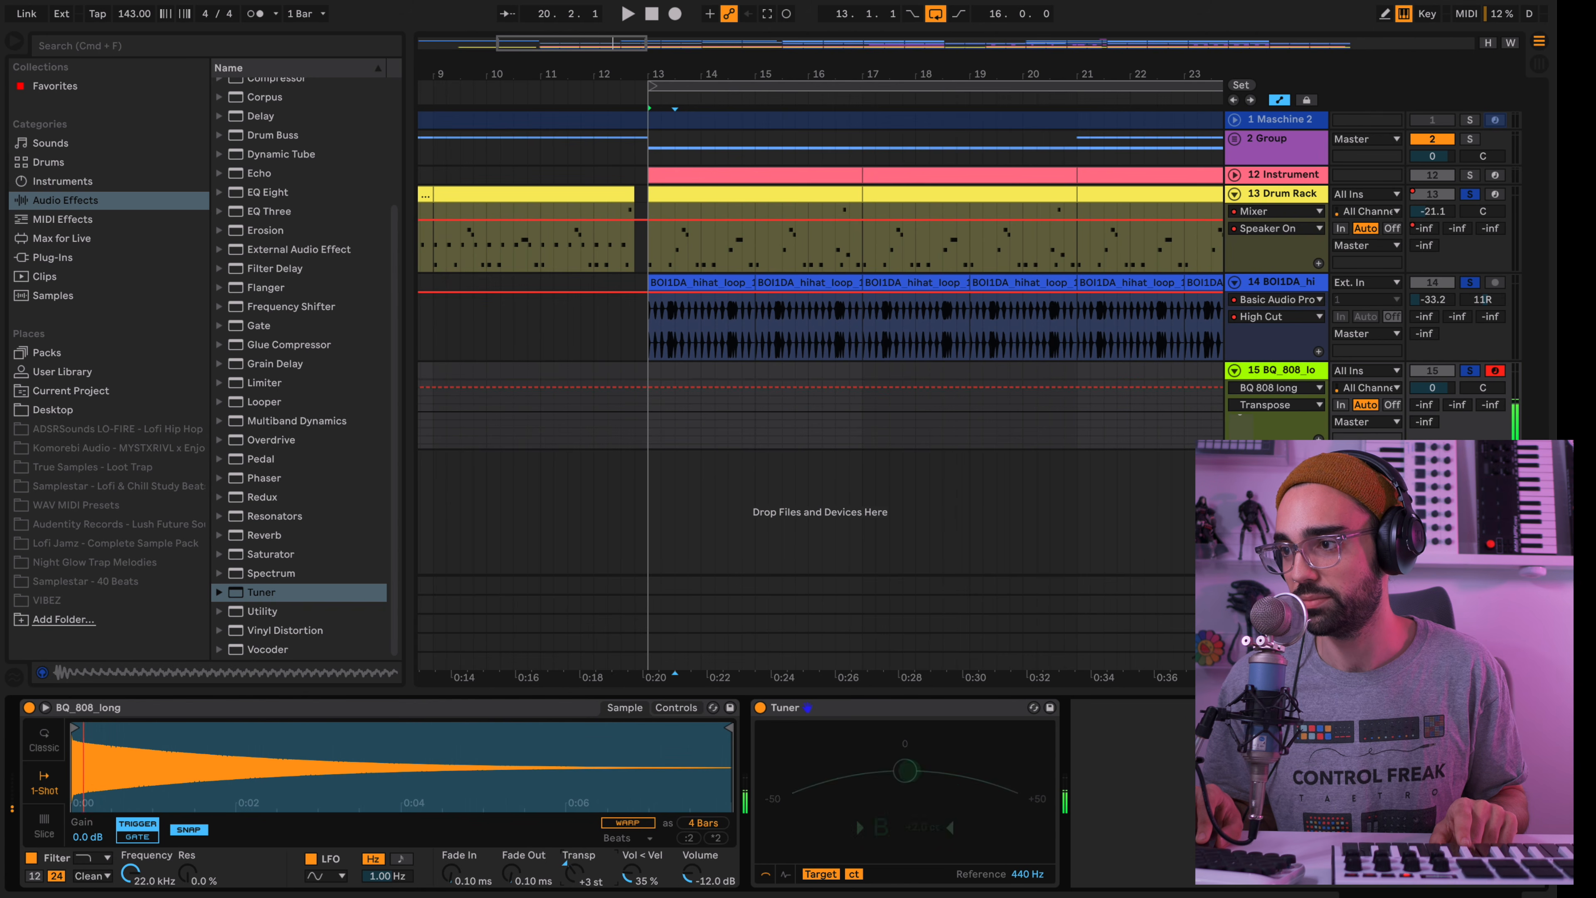
{"action": "key", "text": "Up"}
{"action": "key", "text": "Up"}
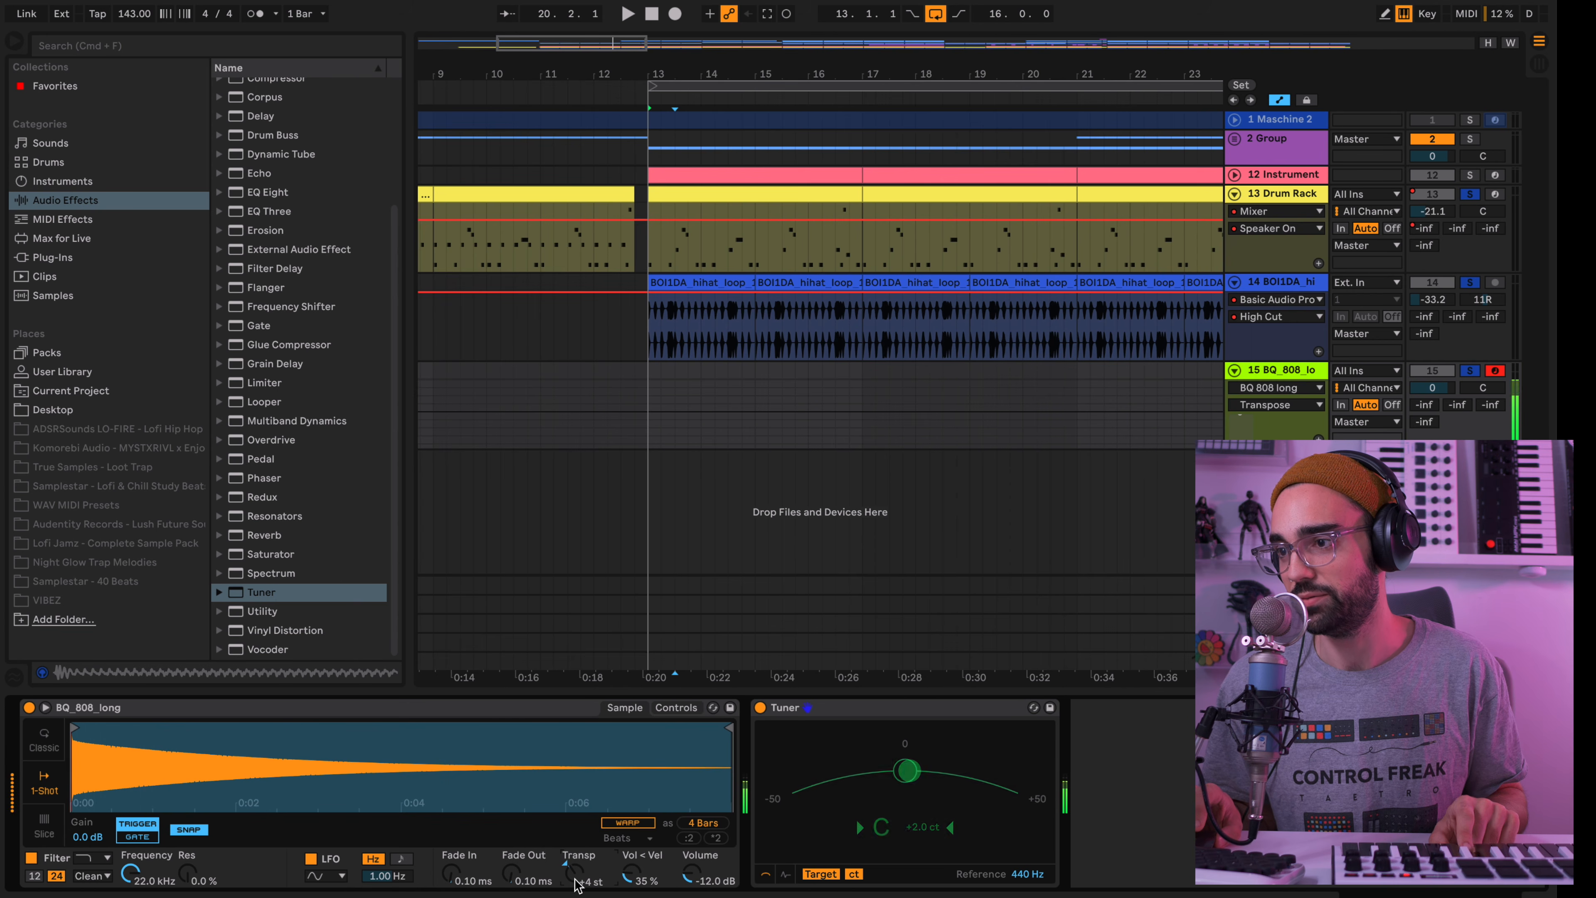
{"action": "key", "text": "Down"}
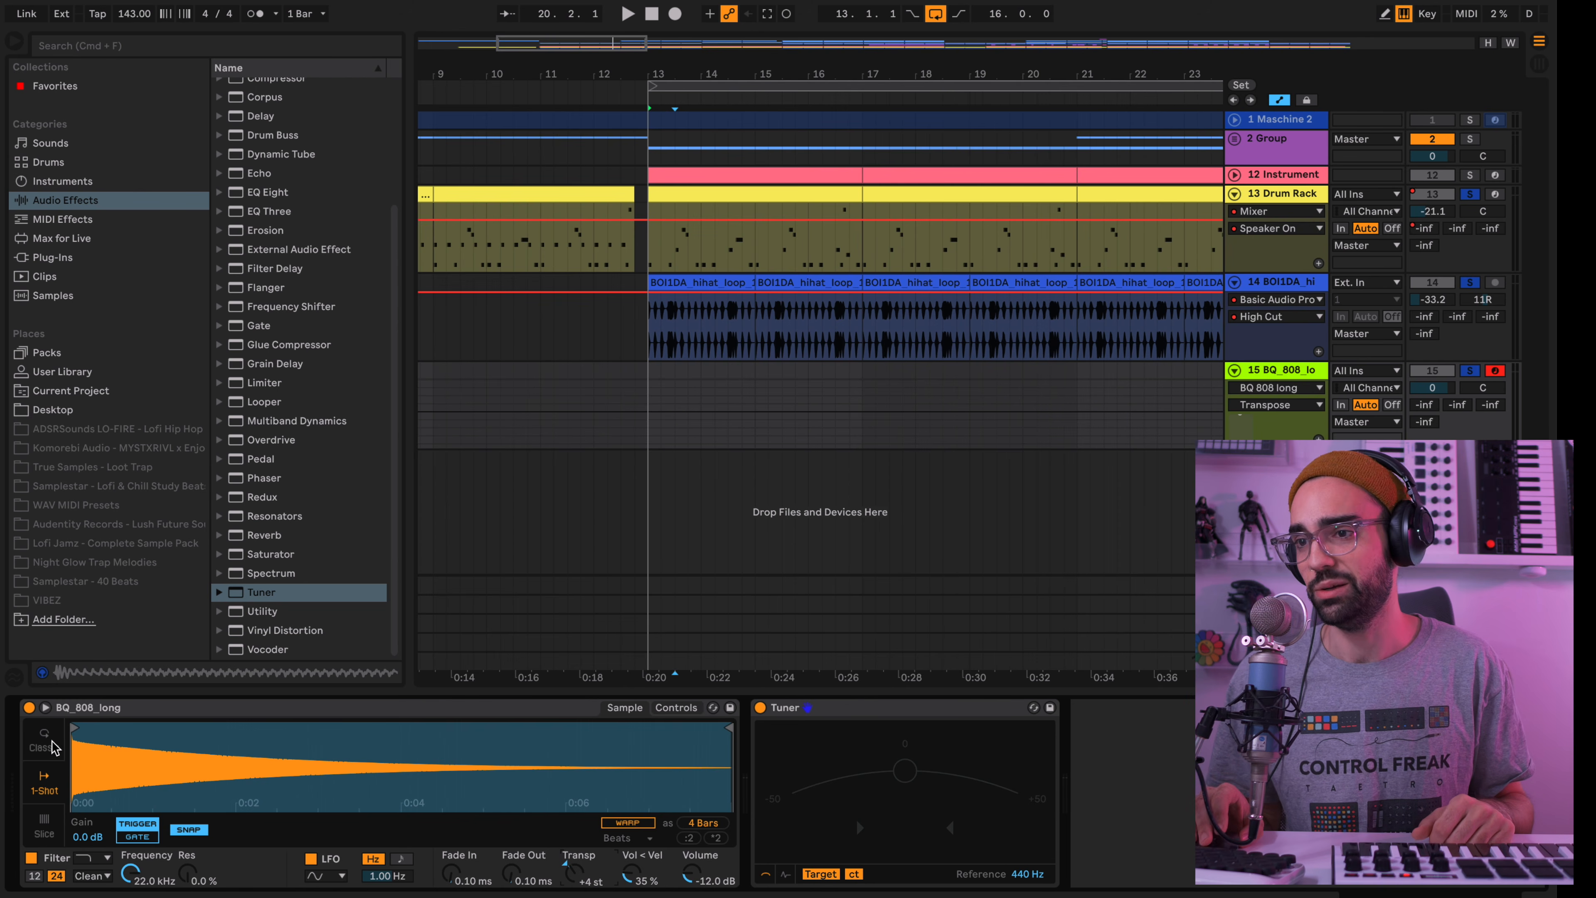
Return Simpler to Classic mode and turn on Warp, opening the list of warp modes
{"action": "left_click", "coordinate": [45, 748]}
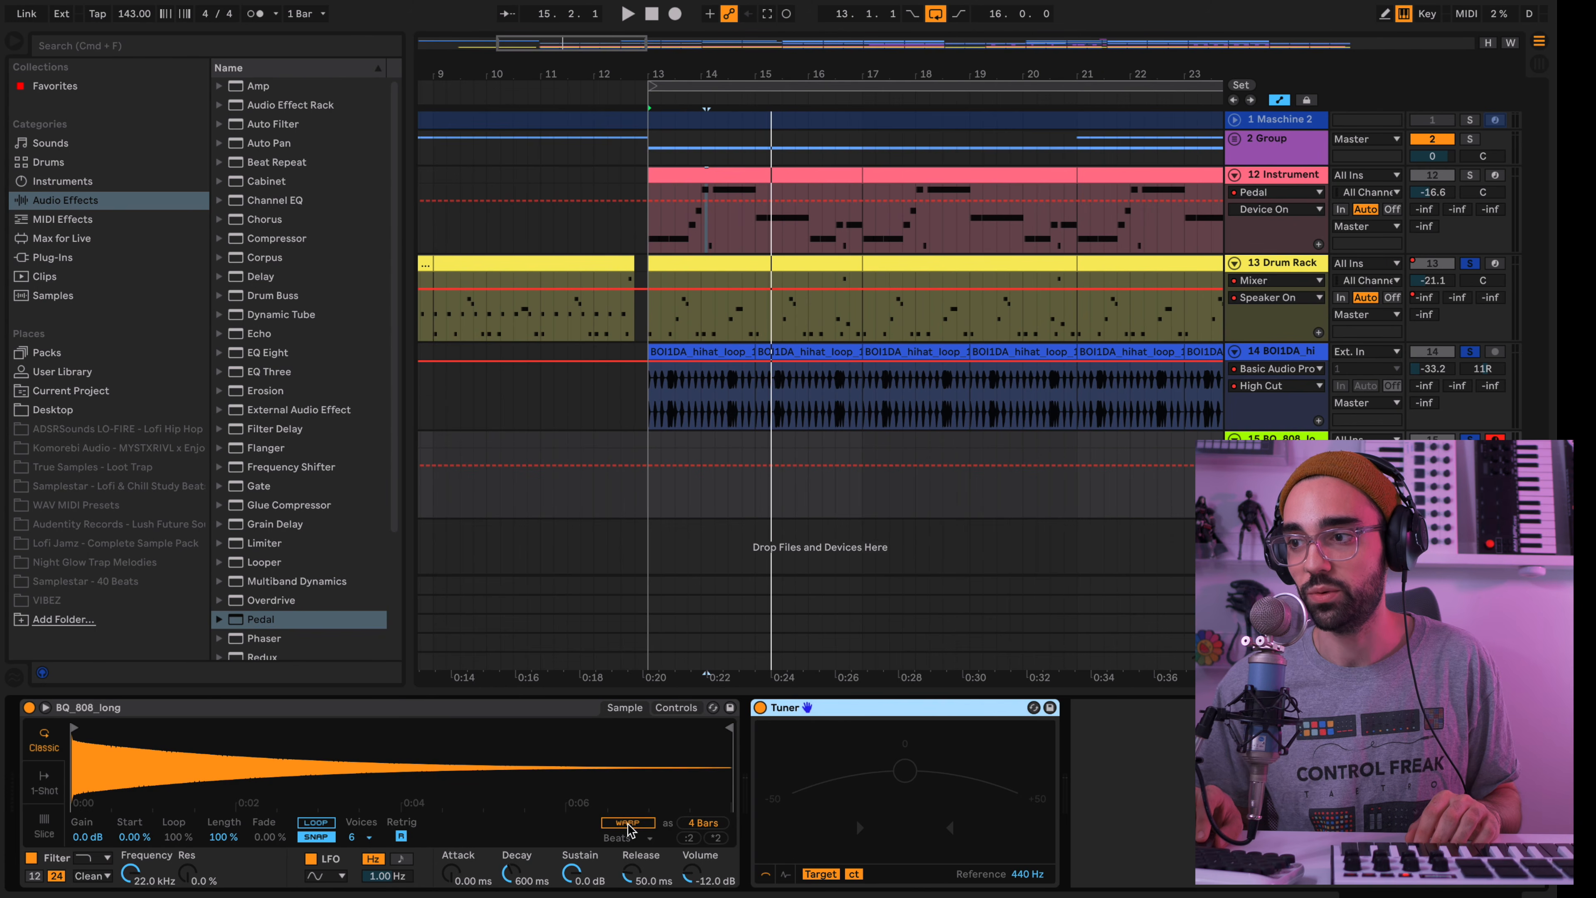
{"action": "left_click", "coordinate": [627, 822]}
{"action": "left_click", "coordinate": [627, 838]}
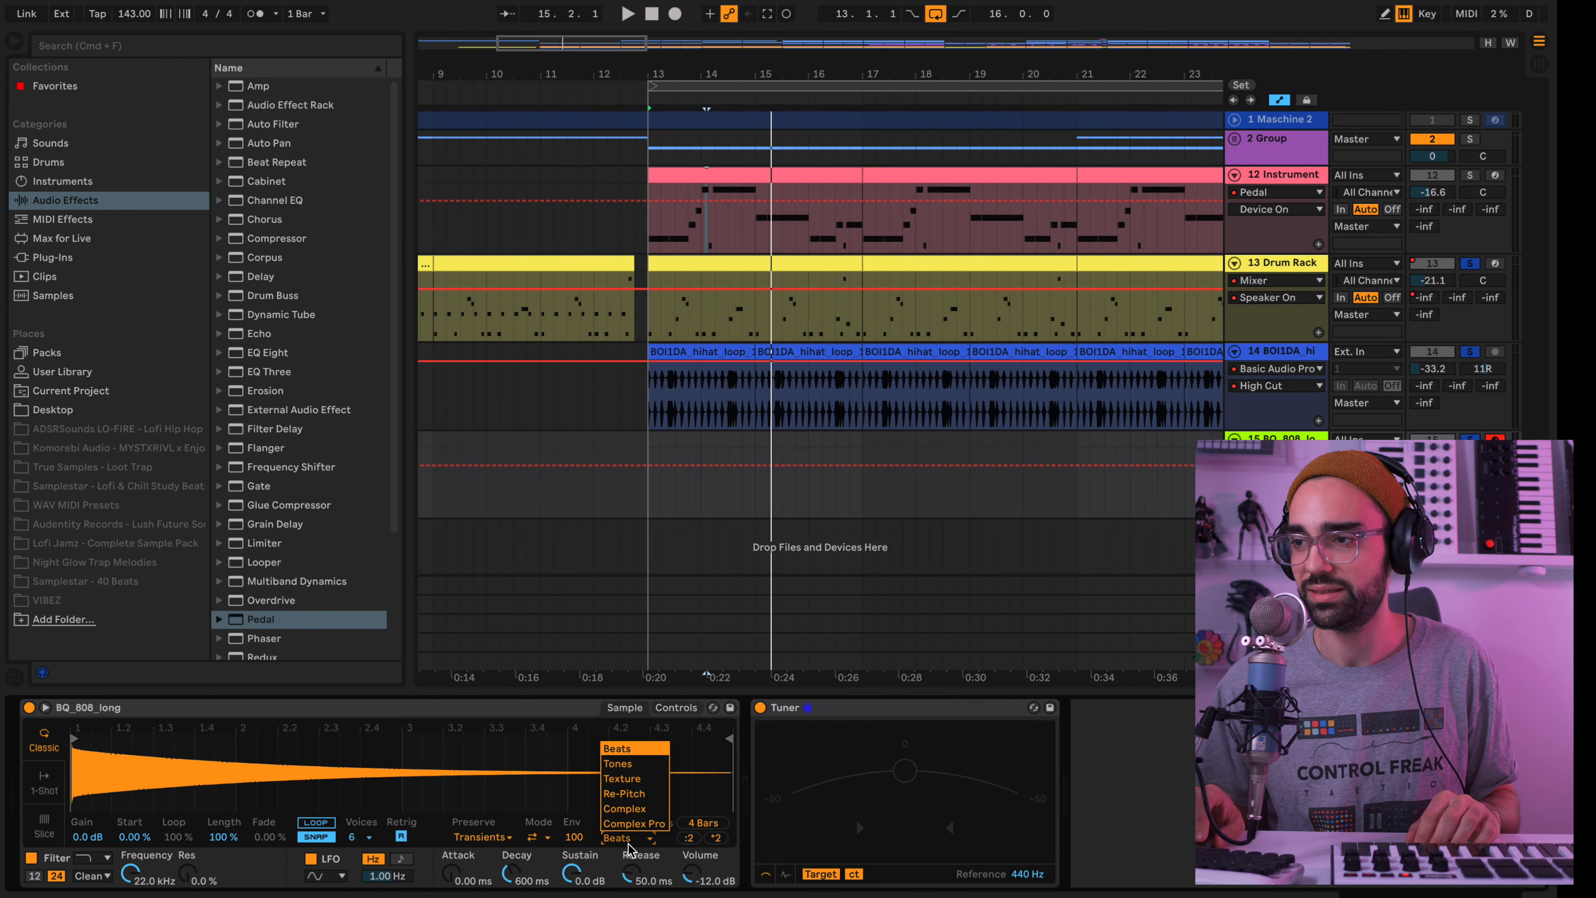